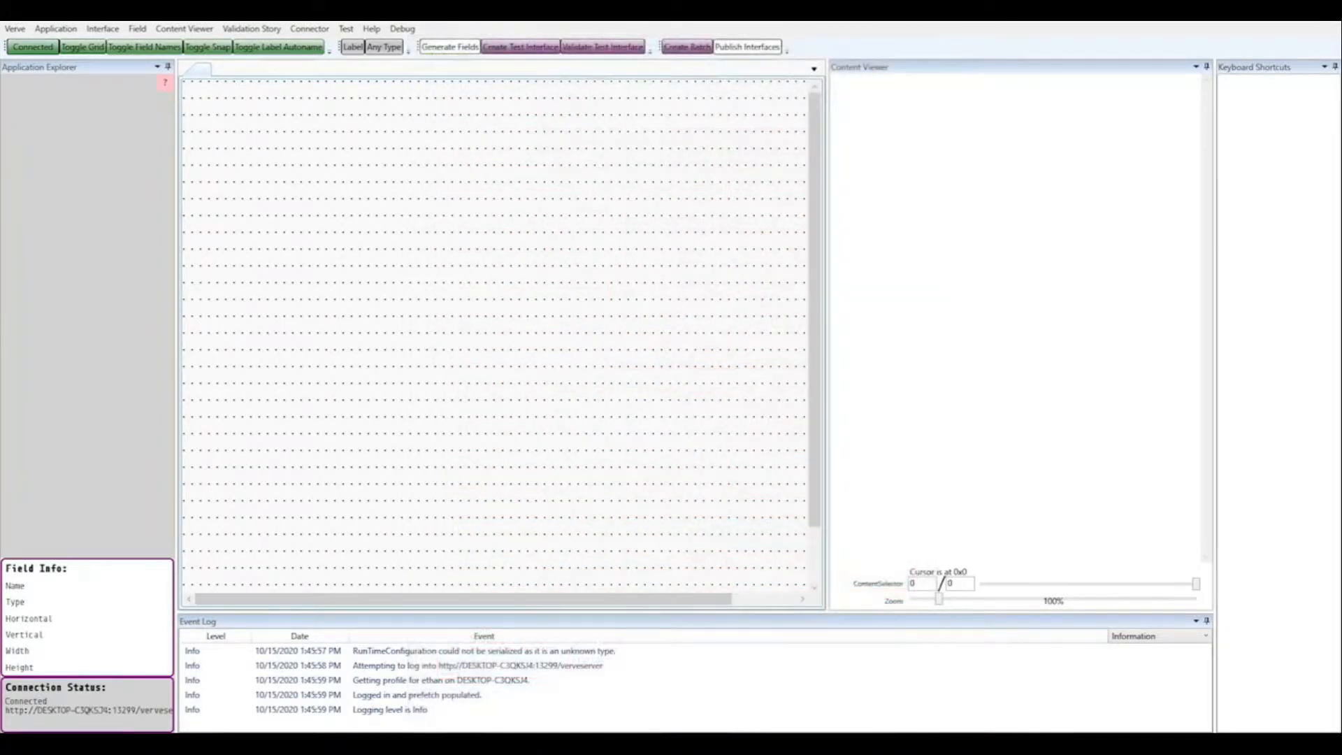
Step: Create a new application named MedClaims
{"action": "left_click", "coordinate": [55, 29]}
{"action": "left_click", "coordinate": [32, 42]}
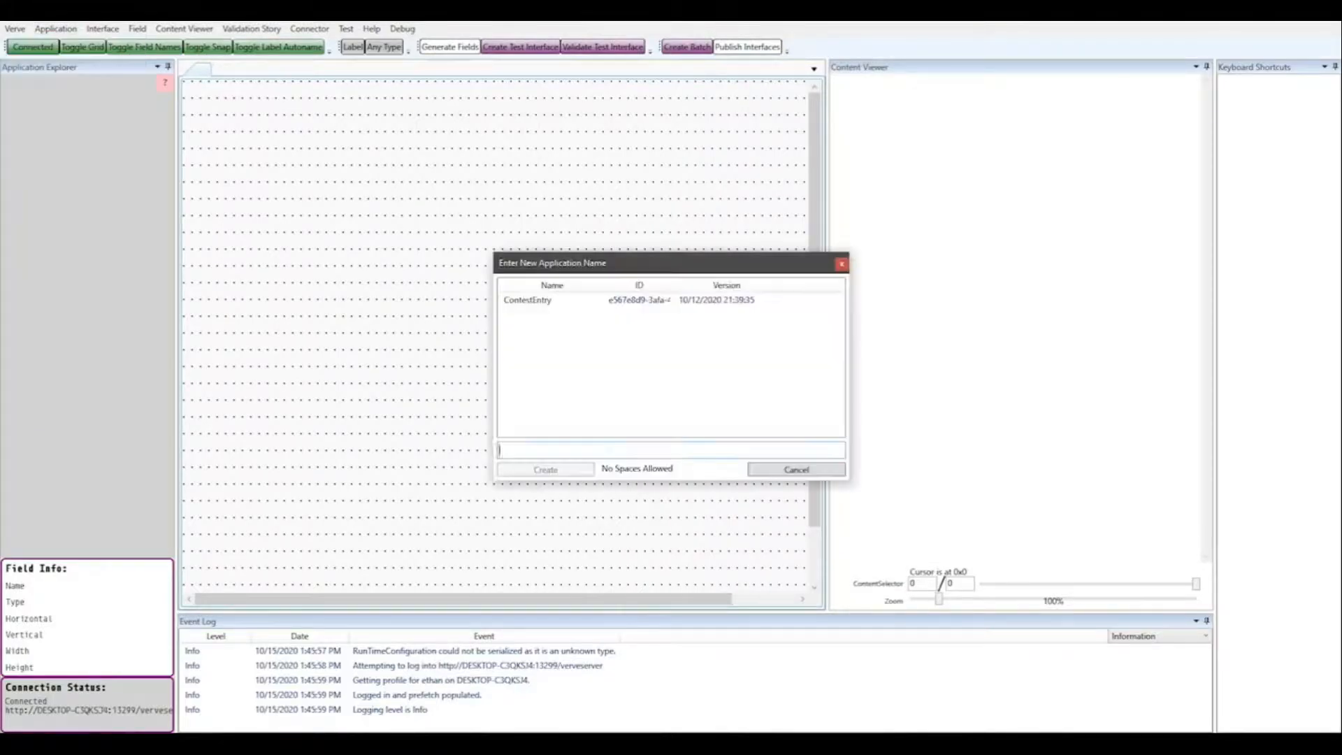
{"action": "type", "text": "MedClaims"}
{"action": "key", "text": "Return"}
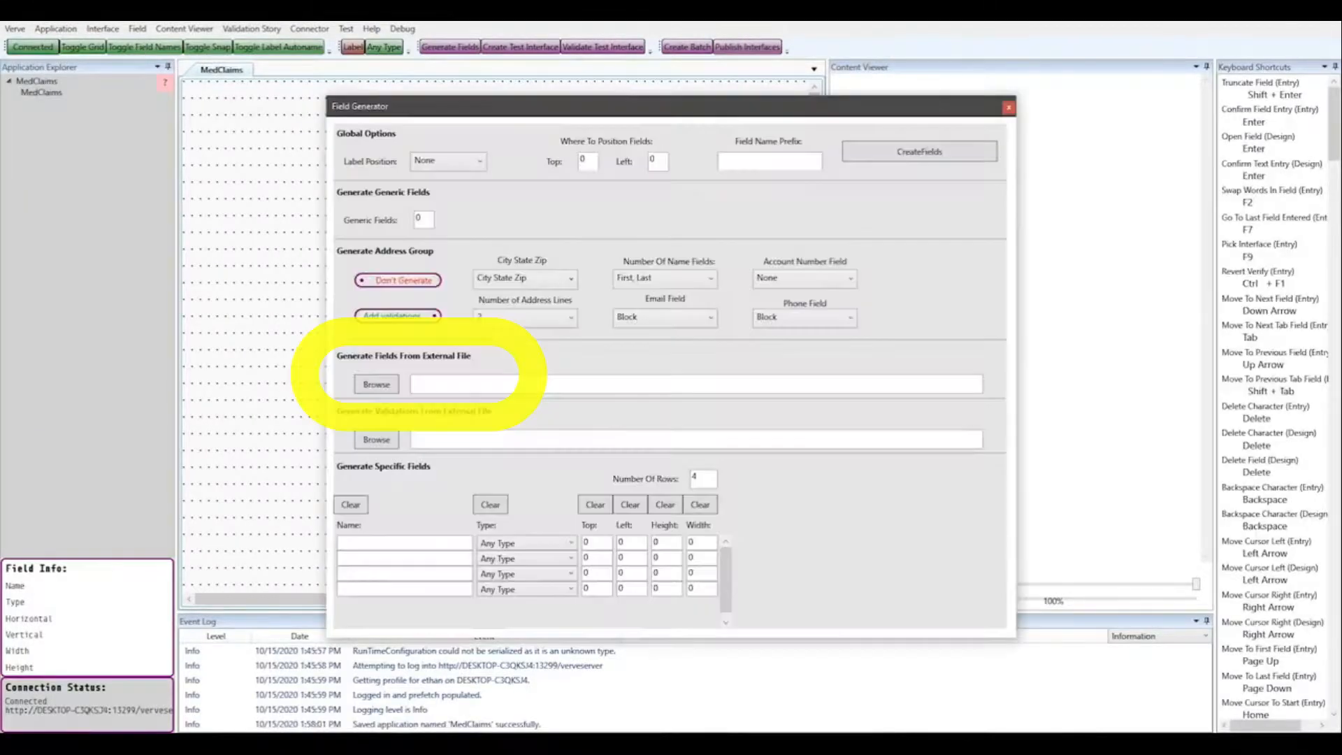
Step: Generate the CMS interface fields from CMS2.TXT and delete the empty default MedClaims interface
{"action": "left_click", "coordinate": [376, 384]}
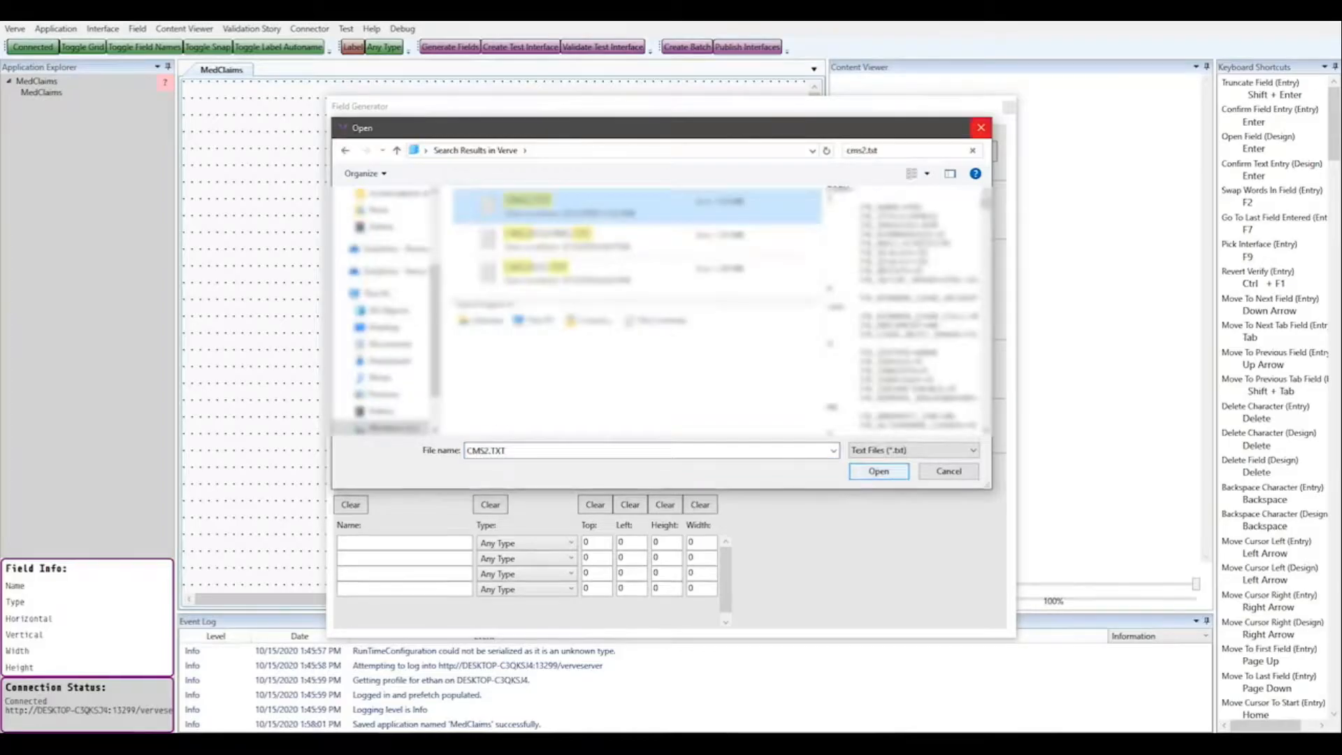
{"action": "left_click", "coordinate": [878, 470]}
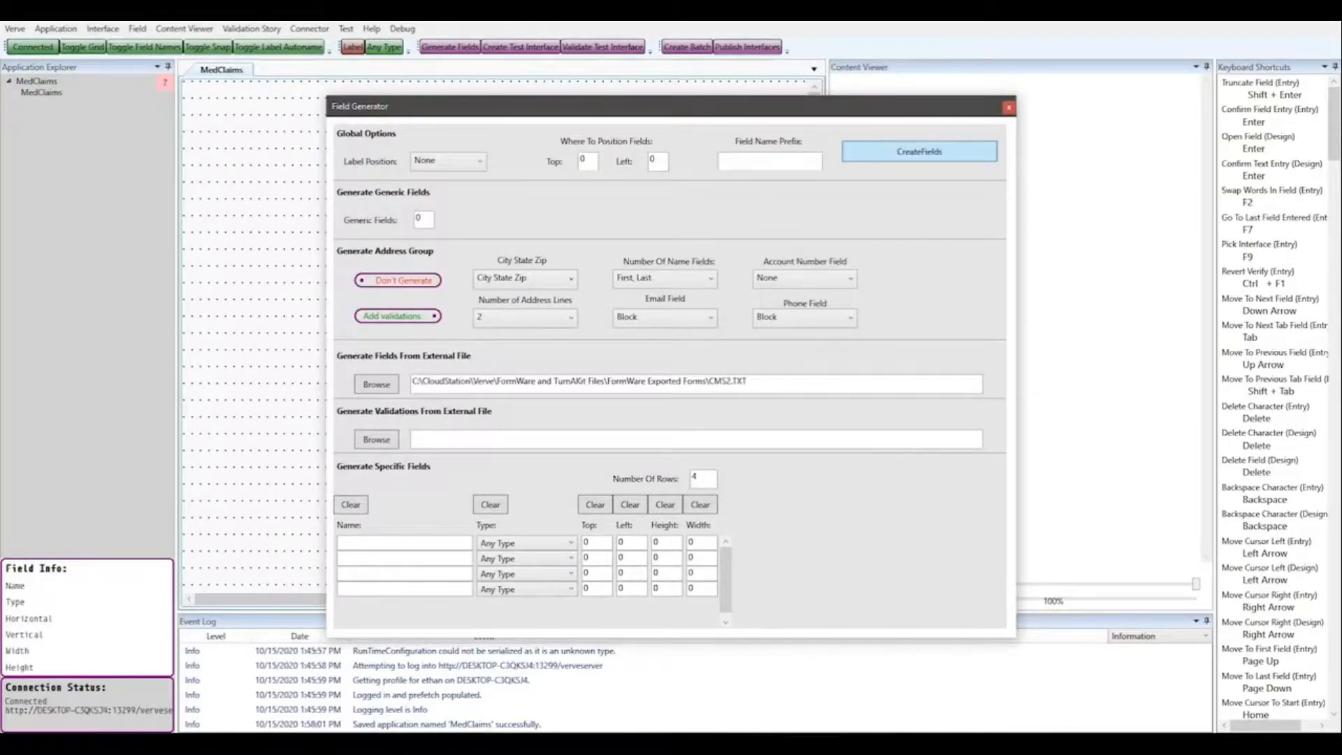
{"action": "left_click", "coordinate": [919, 151]}
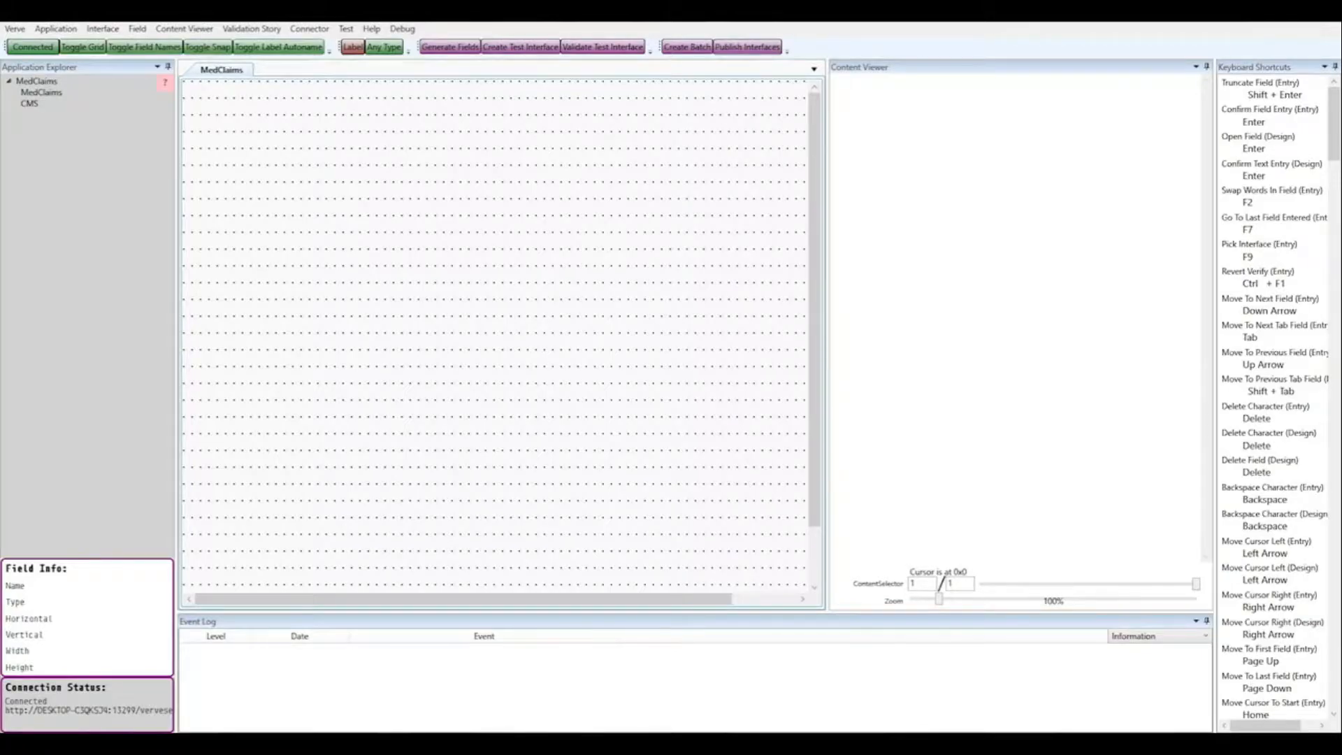
{"action": "right_click", "coordinate": [40, 93]}
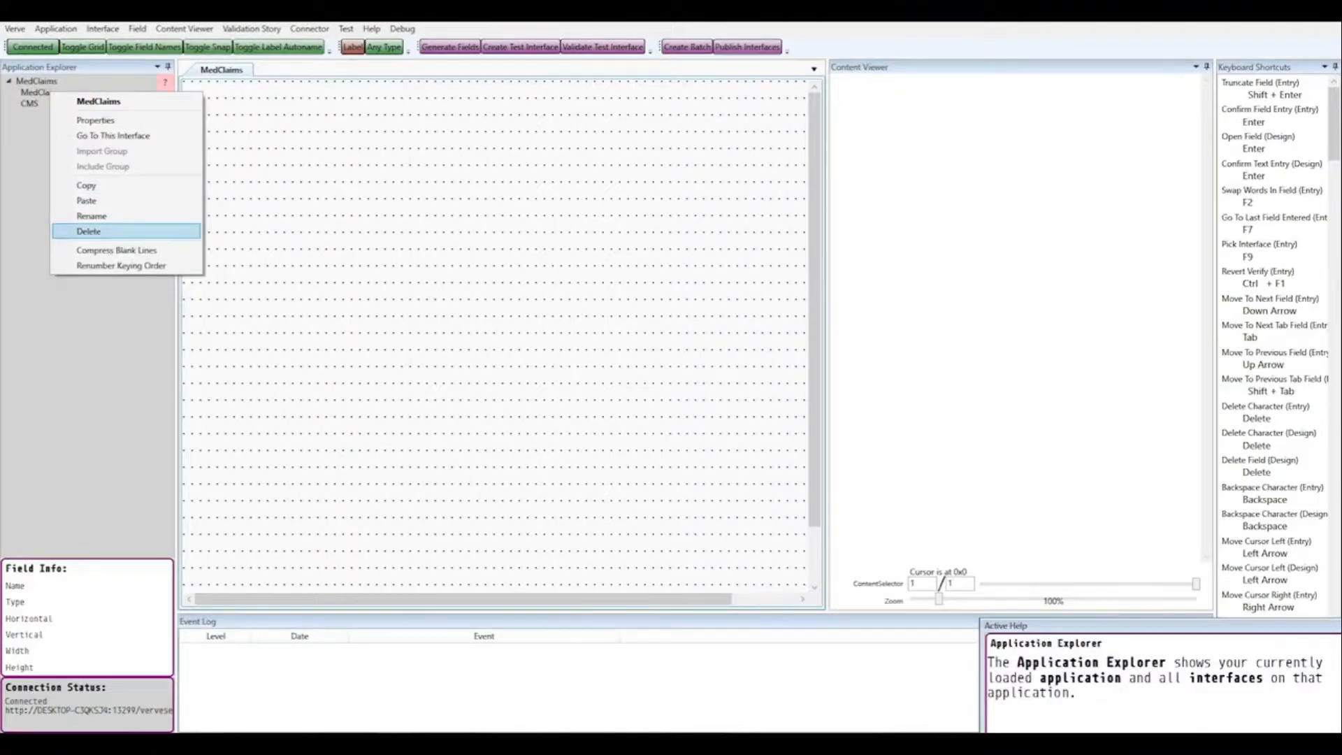
{"action": "left_click", "coordinate": [88, 232]}
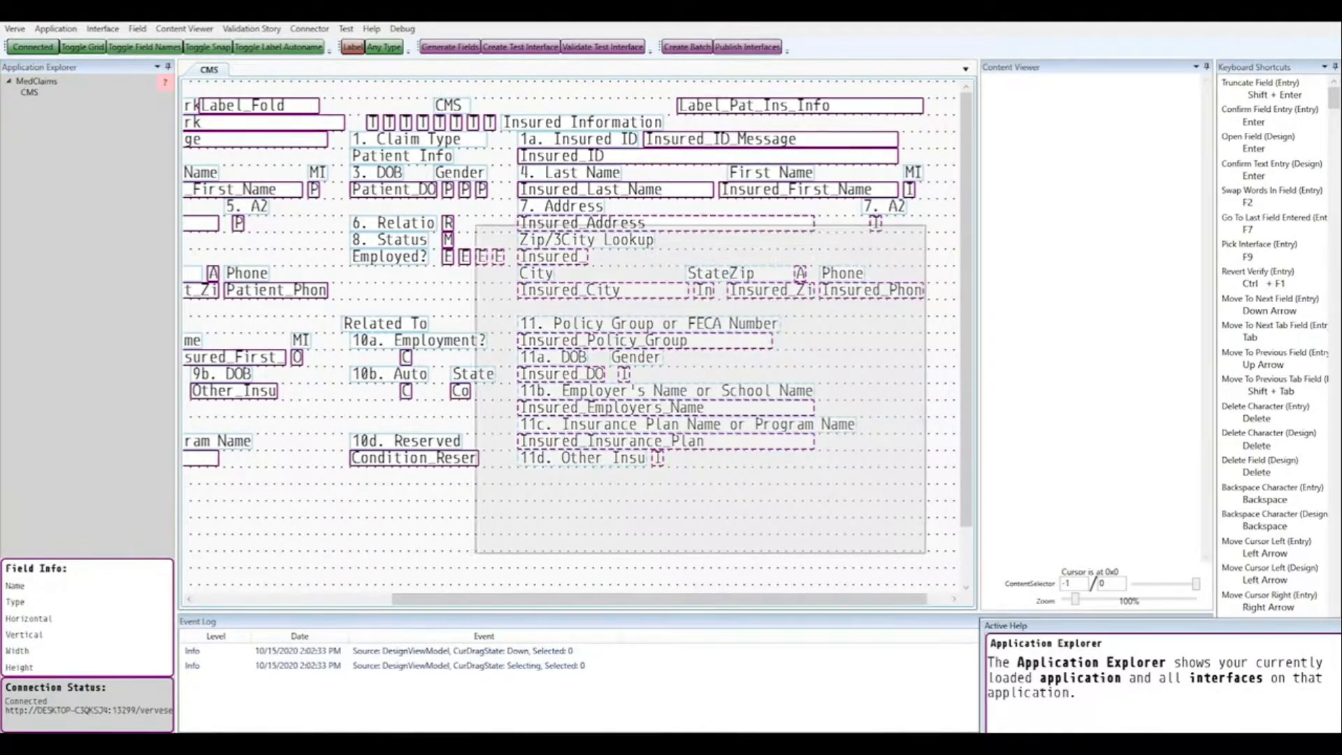
Step: Delete the unneeded right-side, signature and claim fields from the CMS layout
{"action": "key", "text": "Delete"}
{"action": "left_click_drag", "start_coordinate": [660, 600], "coordinate": [462, 599]}
{"action": "left_click_drag", "start_coordinate": [967, 309], "coordinate": [966, 414]}
{"action": "left_click_drag", "start_coordinate": [245, 283], "coordinate": [923, 495]}
{"action": "key", "text": "Delete"}
{"action": "left_click_drag", "start_coordinate": [966, 414], "coordinate": [966, 474]}
{"action": "mouse_move", "coordinate": [230, 170]}
{"action": "left_mouse_down"}
{"action": "mouse_move", "coordinate": [735, 375]}
{"action": "mouse_move", "coordinate": [930, 476]}
{"action": "left_mouse_up"}
{"action": "key", "text": "Delete"}
{"action": "left_click_drag", "start_coordinate": [189, 241], "coordinate": [225, 481]}
{"action": "key", "text": "Delete"}
{"action": "left_click_drag", "start_coordinate": [461, 599], "coordinate": [703, 599]}
{"action": "left_click_drag", "start_coordinate": [507, 196], "coordinate": [786, 484]}
{"action": "key", "text": "Delete"}
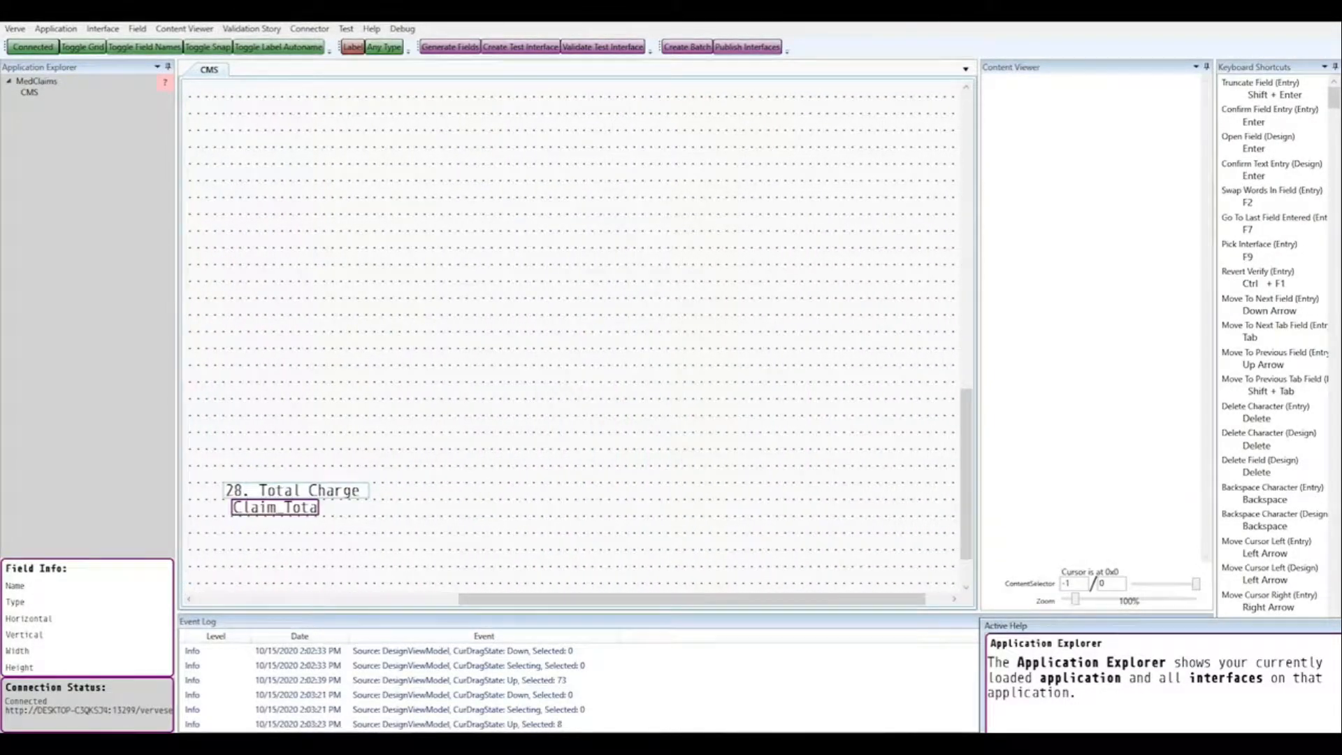
{"action": "left_click_drag", "start_coordinate": [703, 599], "coordinate": [436, 599]}
Step: Delete the extra service-line rows, including the right-side service rows
{"action": "left_click_drag", "start_coordinate": [612, 448], "coordinate": [809, 518]}
{"action": "left_click_drag", "start_coordinate": [713, 508], "coordinate": [243, 122]}
{"action": "left_click_drag", "start_coordinate": [966, 474], "coordinate": [966, 494]}
{"action": "left_click_drag", "start_coordinate": [948, 564], "coordinate": [241, 292]}
{"action": "key", "text": "Delete"}
{"action": "left_click_drag", "start_coordinate": [428, 600], "coordinate": [662, 599]}
{"action": "left_click_drag", "start_coordinate": [583, 273], "coordinate": [839, 552]}
{"action": "key", "text": "Delete"}
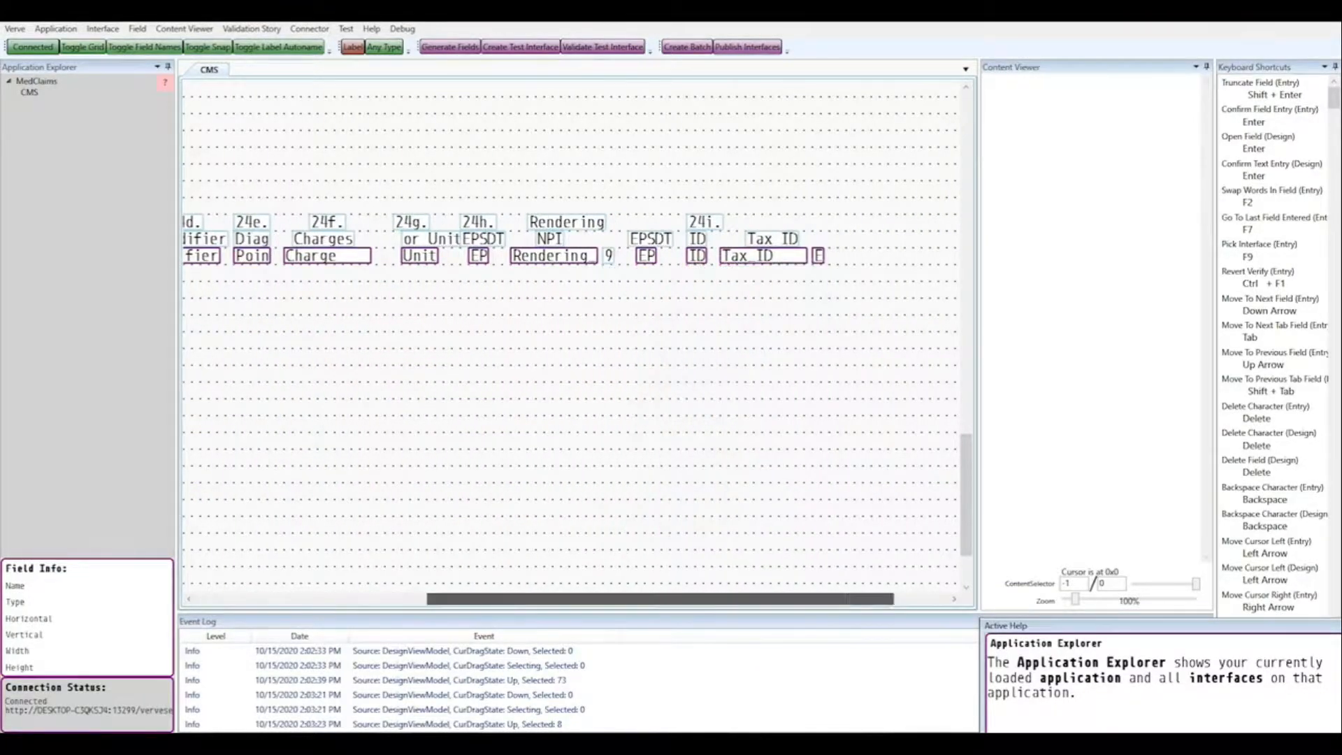
{"action": "left_click_drag", "start_coordinate": [662, 599], "coordinate": [428, 599]}
{"action": "left_click_drag", "start_coordinate": [966, 495], "coordinate": [966, 487]}
Step: Move the service-line rows and the EPSDT, ID and Tax ID group up under section 9d
{"action": "left_click_drag", "start_coordinate": [947, 325], "coordinate": [187, 241]}
{"action": "left_click_drag", "start_coordinate": [251, 289], "coordinate": [252, 88]}
{"action": "left_click_drag", "start_coordinate": [966, 487], "coordinate": [966, 377]}
{"action": "left_click_drag", "start_coordinate": [251, 541], "coordinate": [252, 155]}
{"action": "left_click_drag", "start_coordinate": [966, 377], "coordinate": [966, 278]}
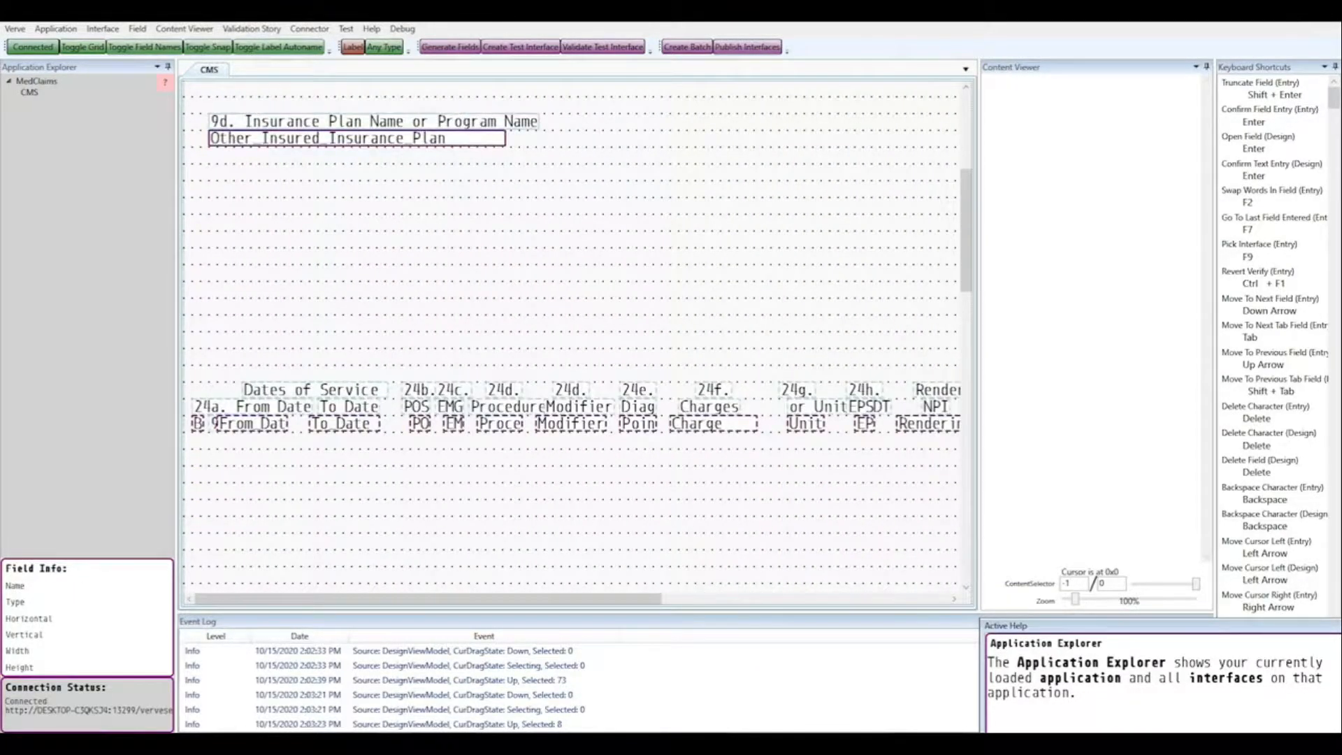
{"action": "left_click_drag", "start_coordinate": [251, 423], "coordinate": [252, 238]}
{"action": "left_click_drag", "start_coordinate": [428, 599], "coordinate": [600, 599]}
{"action": "left_click_drag", "start_coordinate": [967, 279], "coordinate": [966, 463]}
{"action": "left_click_drag", "start_coordinate": [600, 599], "coordinate": [647, 599]}
{"action": "left_click_drag", "start_coordinate": [932, 425], "coordinate": [629, 329]}
{"action": "left_click_drag", "start_coordinate": [669, 374], "coordinate": [670, 105]}
{"action": "left_click_drag", "start_coordinate": [966, 463], "coordinate": [966, 311]}
{"action": "left_click_drag", "start_coordinate": [669, 569], "coordinate": [669, 155]}
{"action": "left_click_drag", "start_coordinate": [966, 311], "coordinate": [966, 254]}
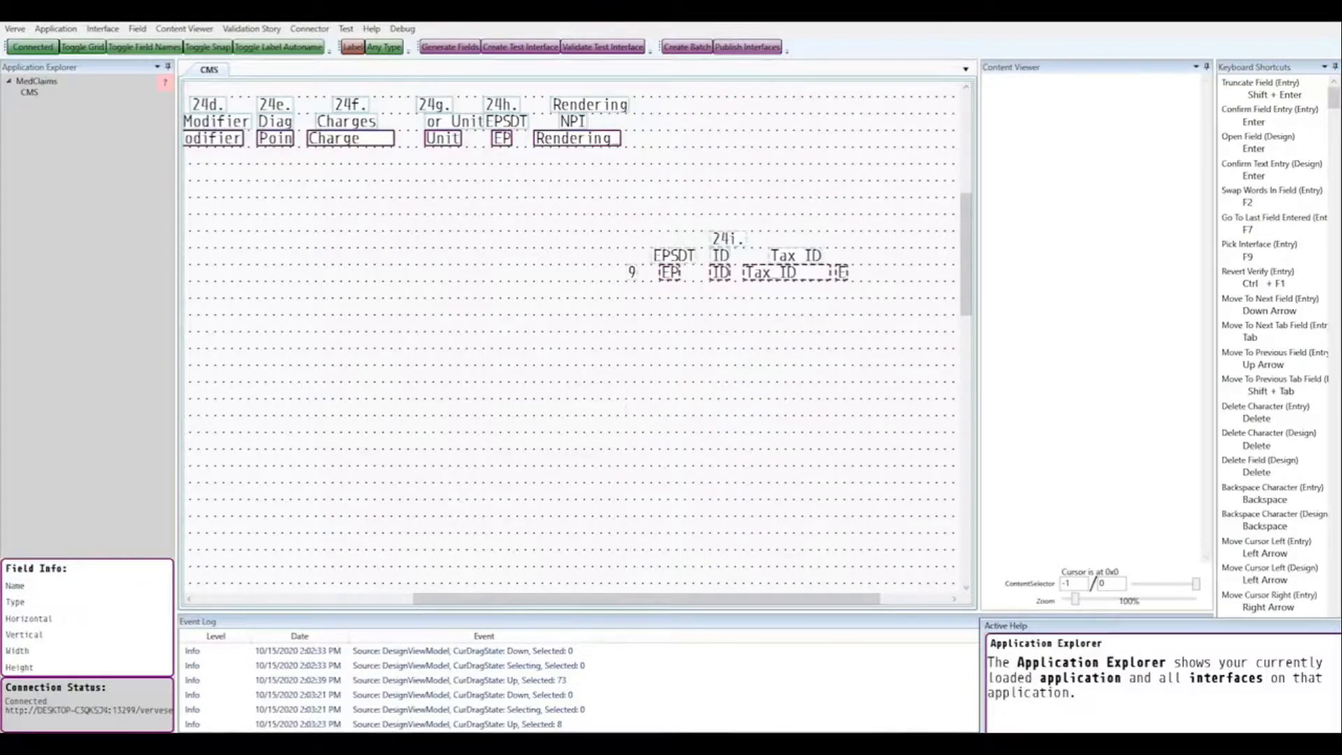
{"action": "left_click_drag", "start_coordinate": [669, 274], "coordinate": [669, 138]}
{"action": "left_click_drag", "start_coordinate": [646, 599], "coordinate": [428, 599]}
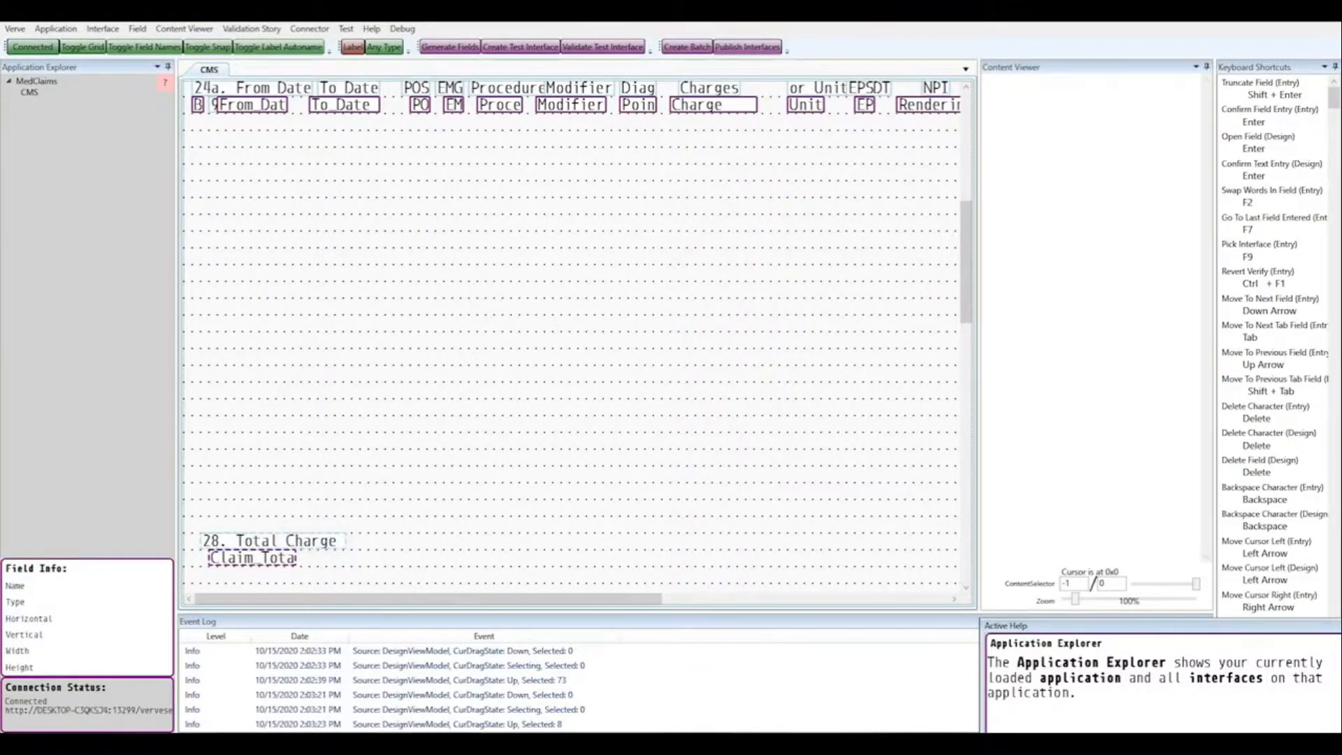
Step: Move Total Charge below the Charges column and narrow the layout pane
{"action": "left_click_drag", "start_coordinate": [251, 541], "coordinate": [713, 155]}
{"action": "left_click_drag", "start_coordinate": [966, 262], "coordinate": [967, 496]}
{"action": "left_click_drag", "start_coordinate": [428, 599], "coordinate": [526, 599]}
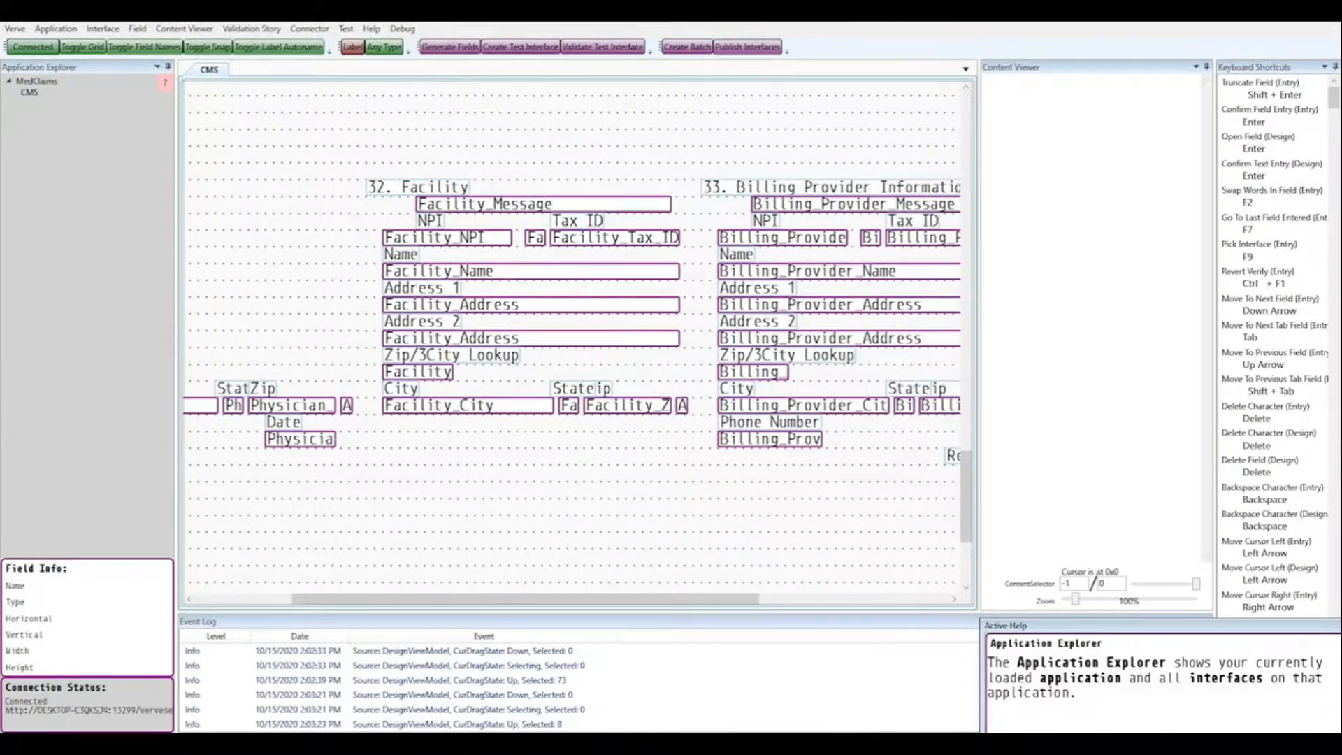
{"action": "left_click_drag", "start_coordinate": [966, 496], "coordinate": [966, 354]}
{"action": "left_click_drag", "start_coordinate": [525, 600], "coordinate": [428, 600]}
{"action": "left_click_drag", "start_coordinate": [966, 355], "coordinate": [966, 118]}
{"action": "left_click_drag", "start_coordinate": [979, 336], "coordinate": [728, 336]}
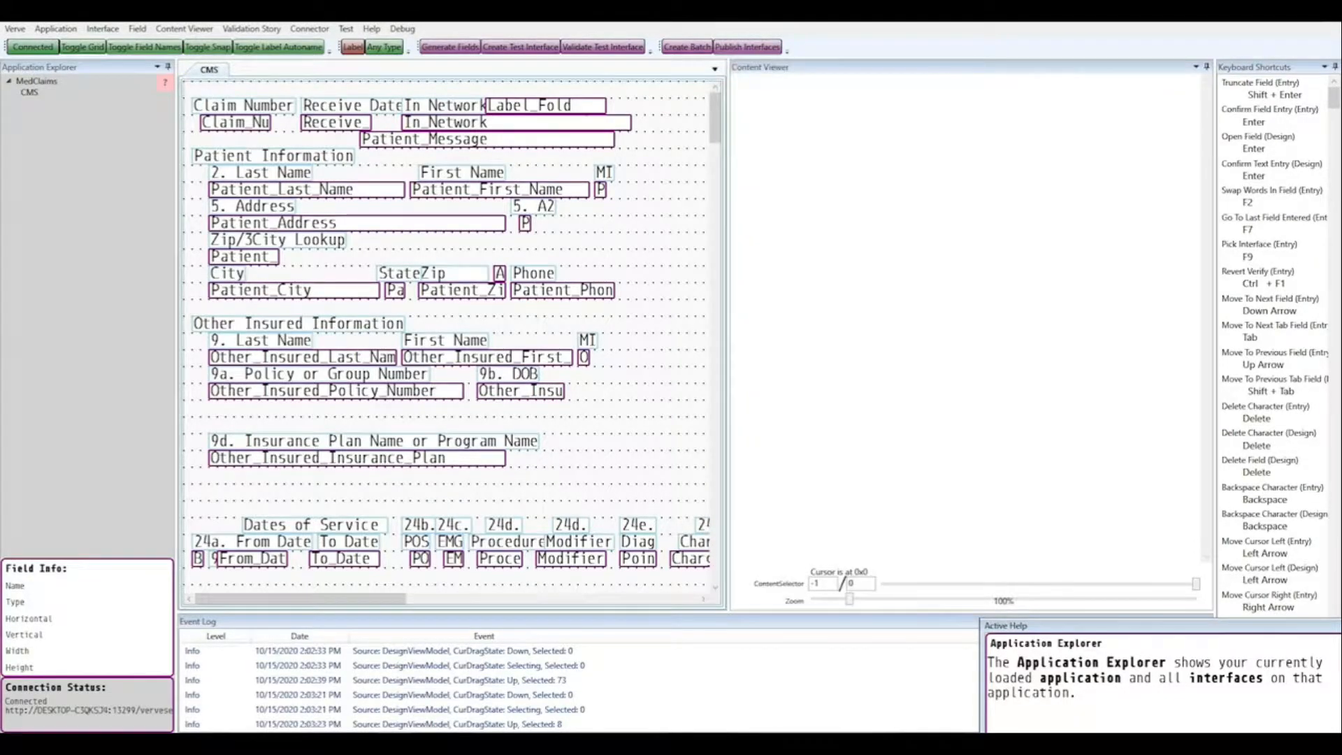
Step: Set CMS Keyed Image 01 - 300 dpi.tif as the CMS setup image and zoom in on the claim form
{"action": "double_click", "coordinate": [29, 92]}
{"action": "left_click", "coordinate": [482, 252]}
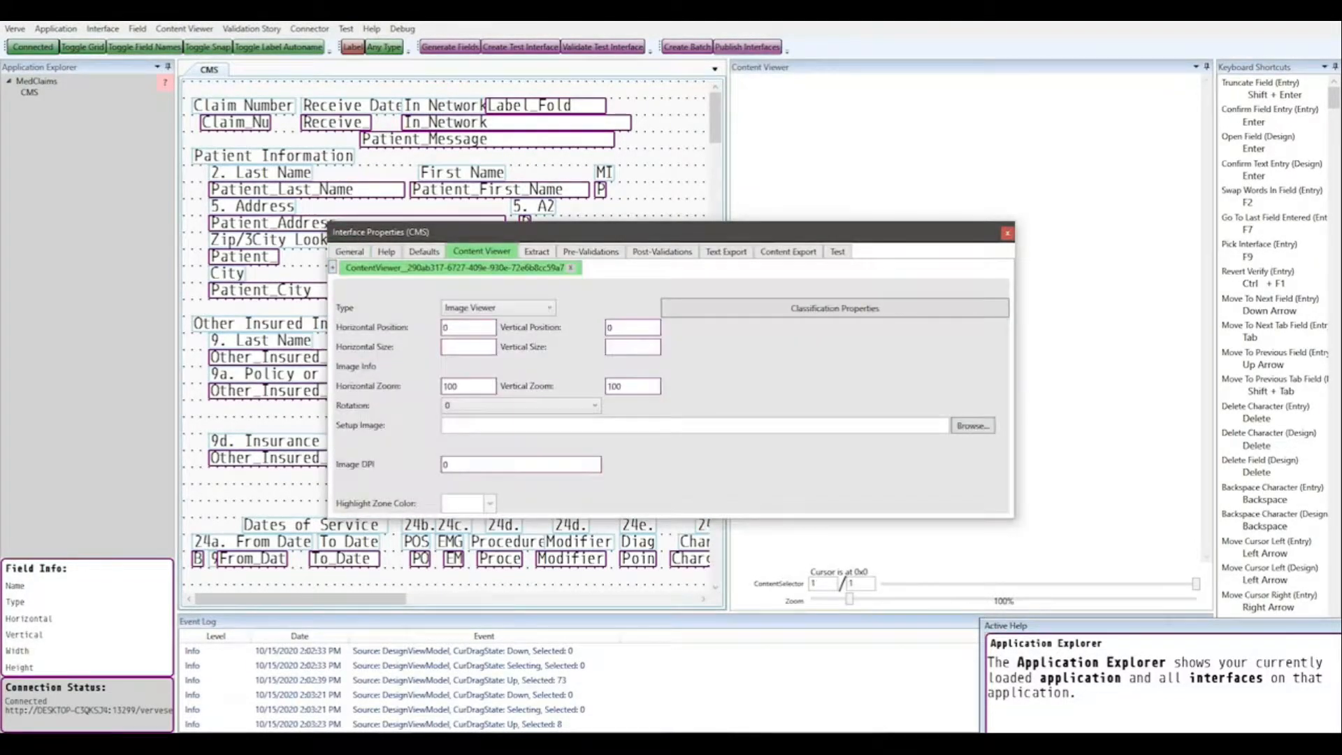
{"action": "left_click", "coordinate": [973, 426]}
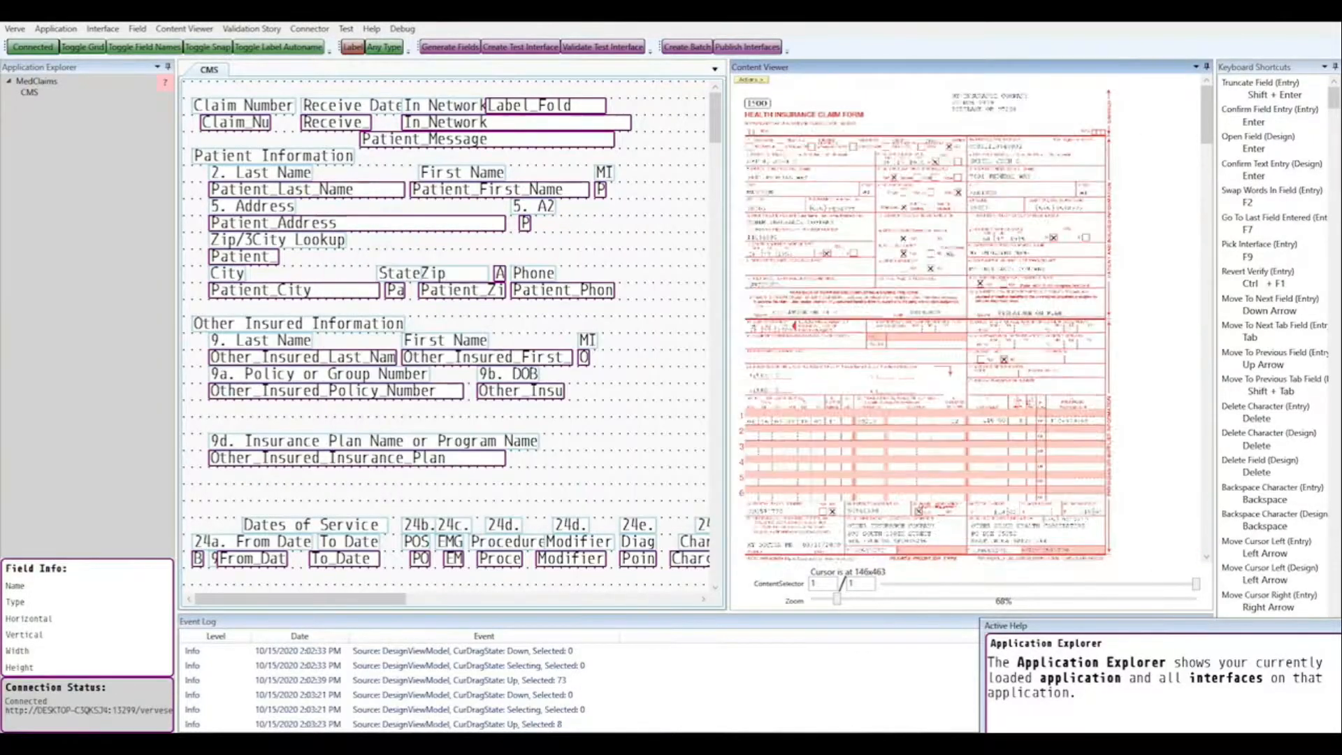
{"action": "left_click_drag", "start_coordinate": [839, 599], "coordinate": [868, 599]}
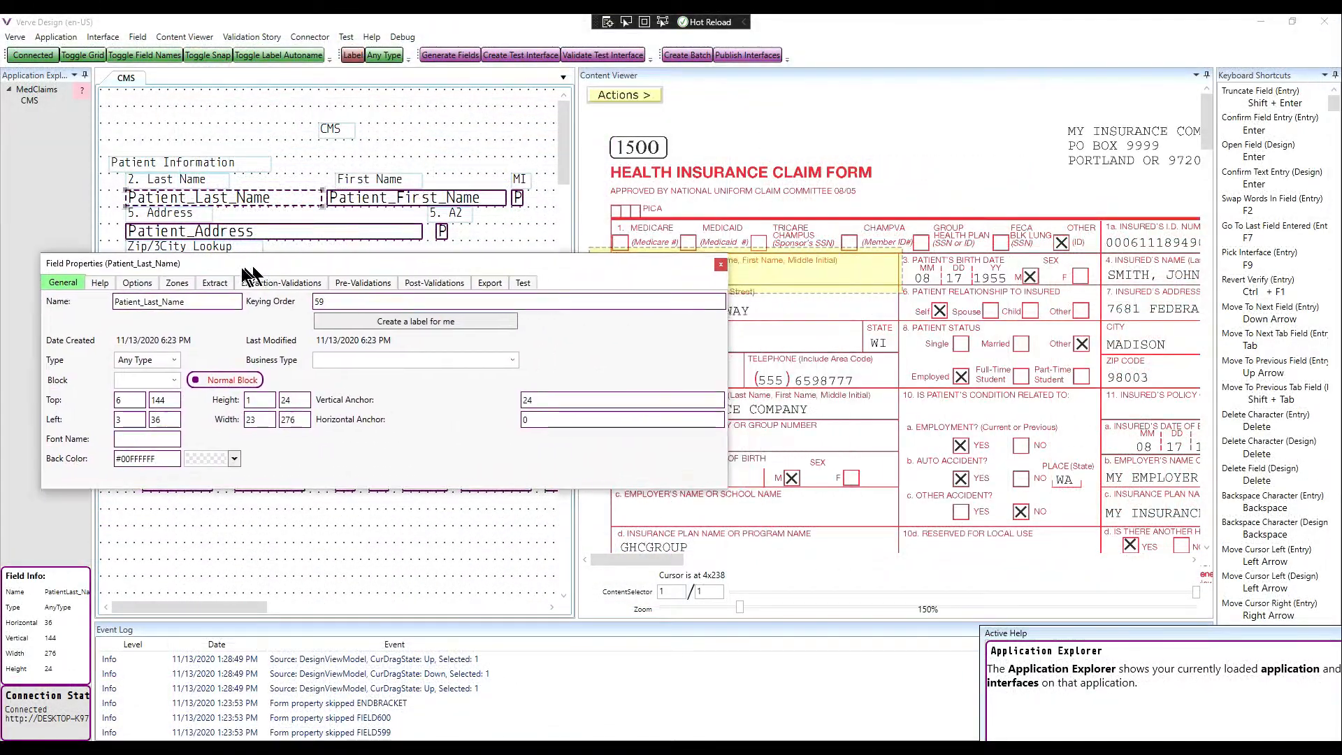
{"action": "left_click_drag", "start_coordinate": [245, 268], "coordinate": [241, 315]}
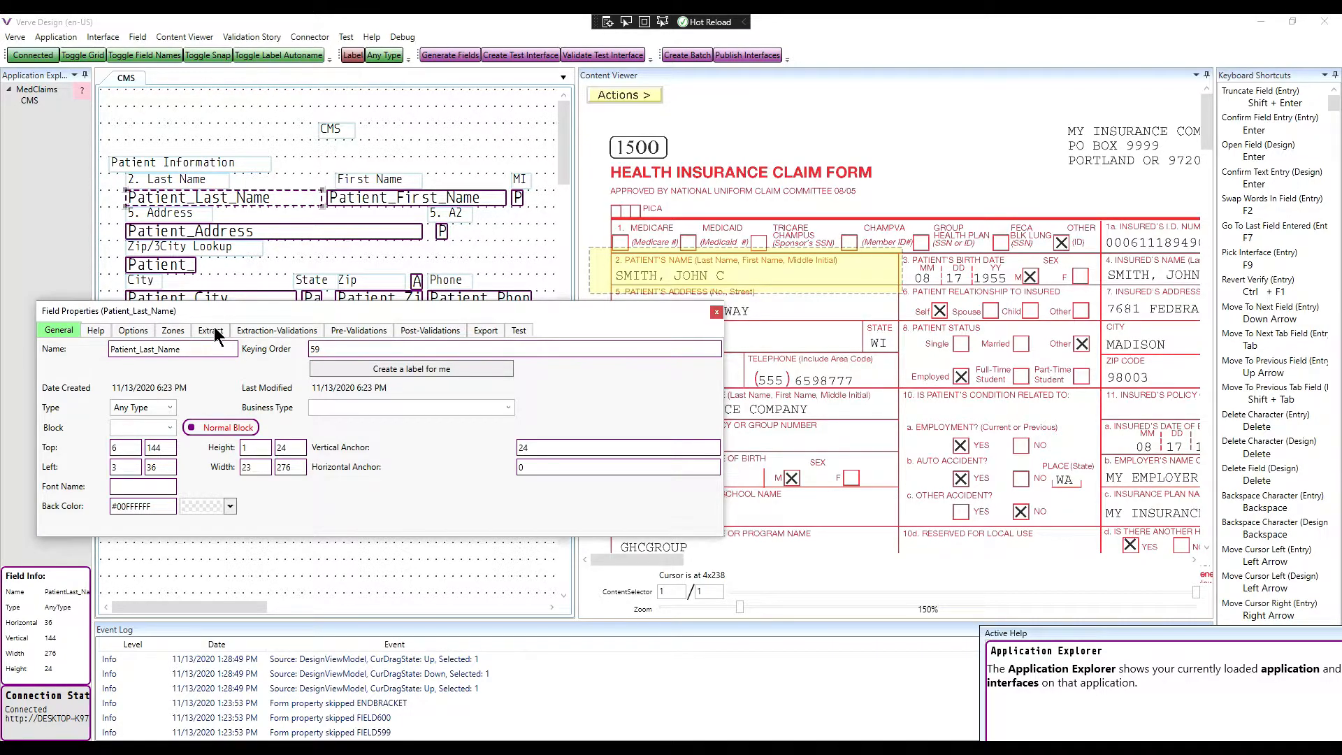
Step: Show the Patient_Last_Name OCR results, reading SMITH, JOHN C with surrounding labels
{"action": "left_click", "coordinate": [211, 330]}
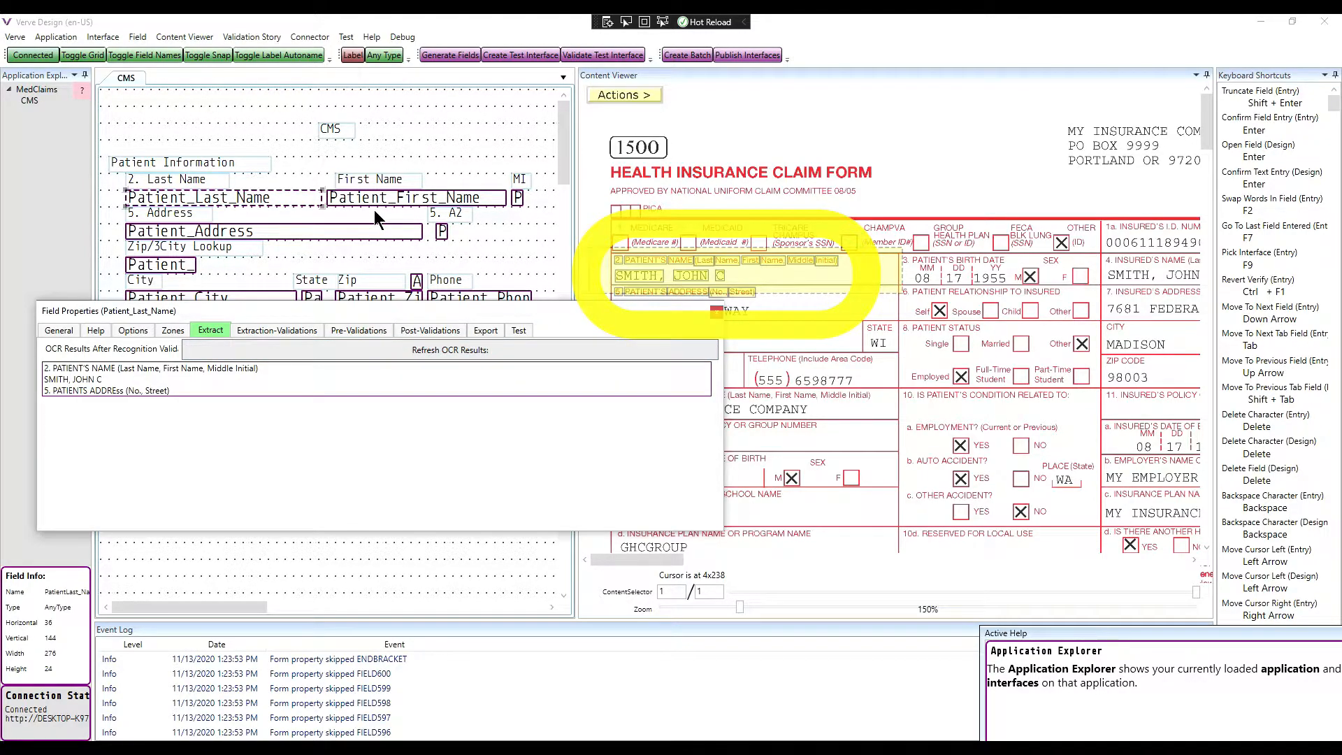
Step: Inspect the Patient_Last_Name OCR data zones and overall image zone on the claim
{"action": "left_click", "coordinate": [172, 330]}
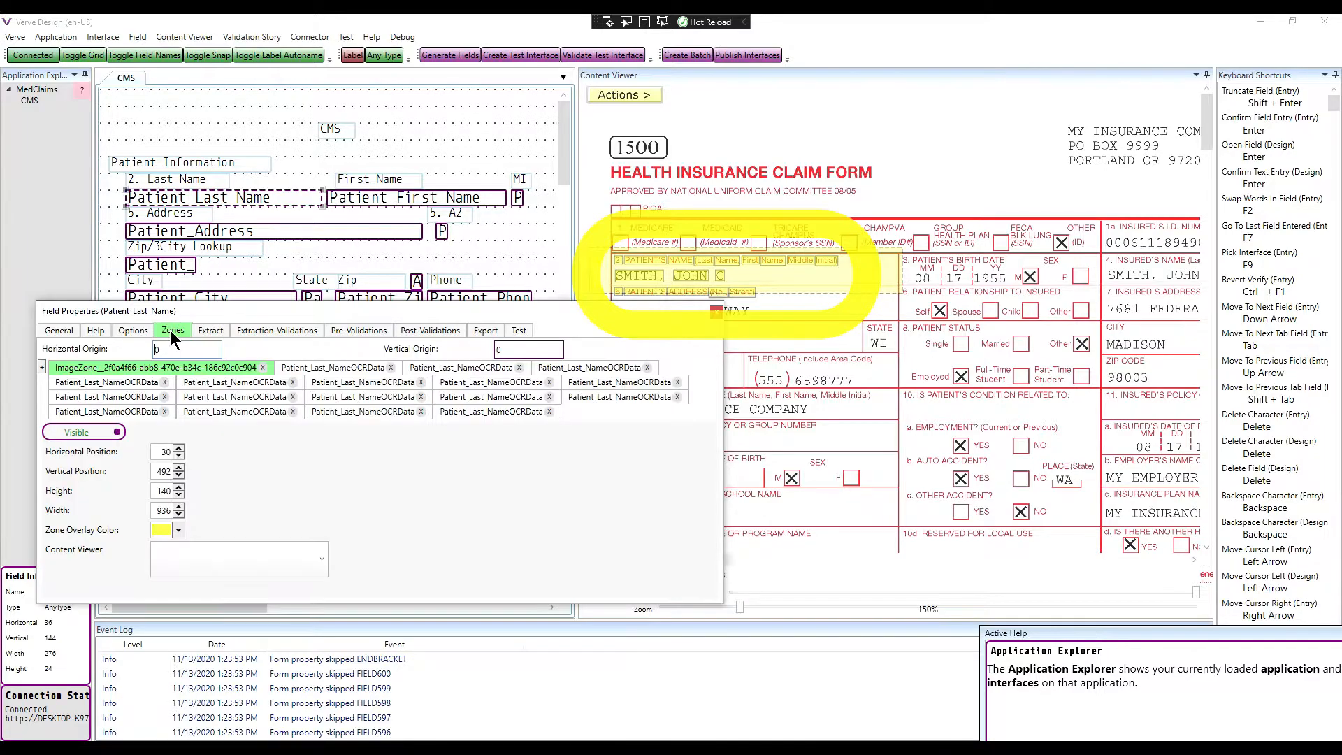
{"action": "left_click", "coordinate": [339, 382]}
{"action": "left_click", "coordinate": [458, 383]}
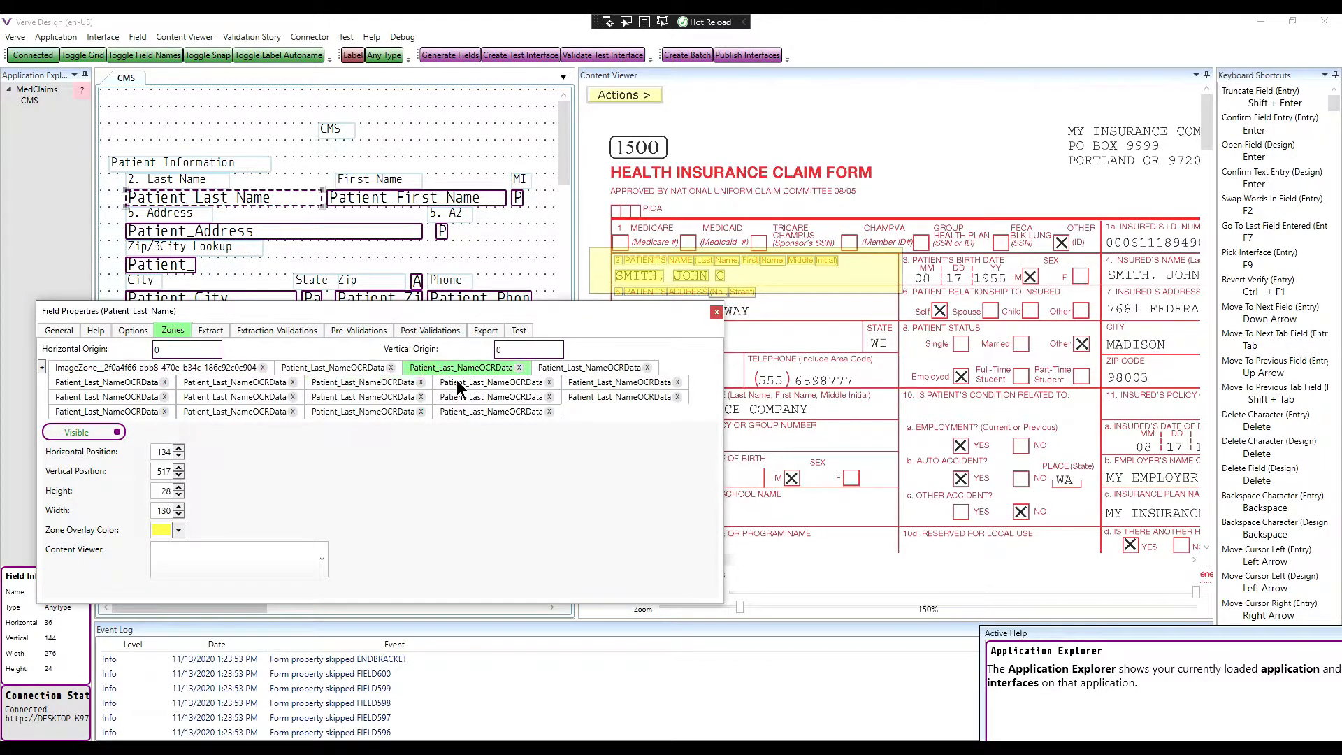
{"action": "left_click", "coordinate": [200, 367]}
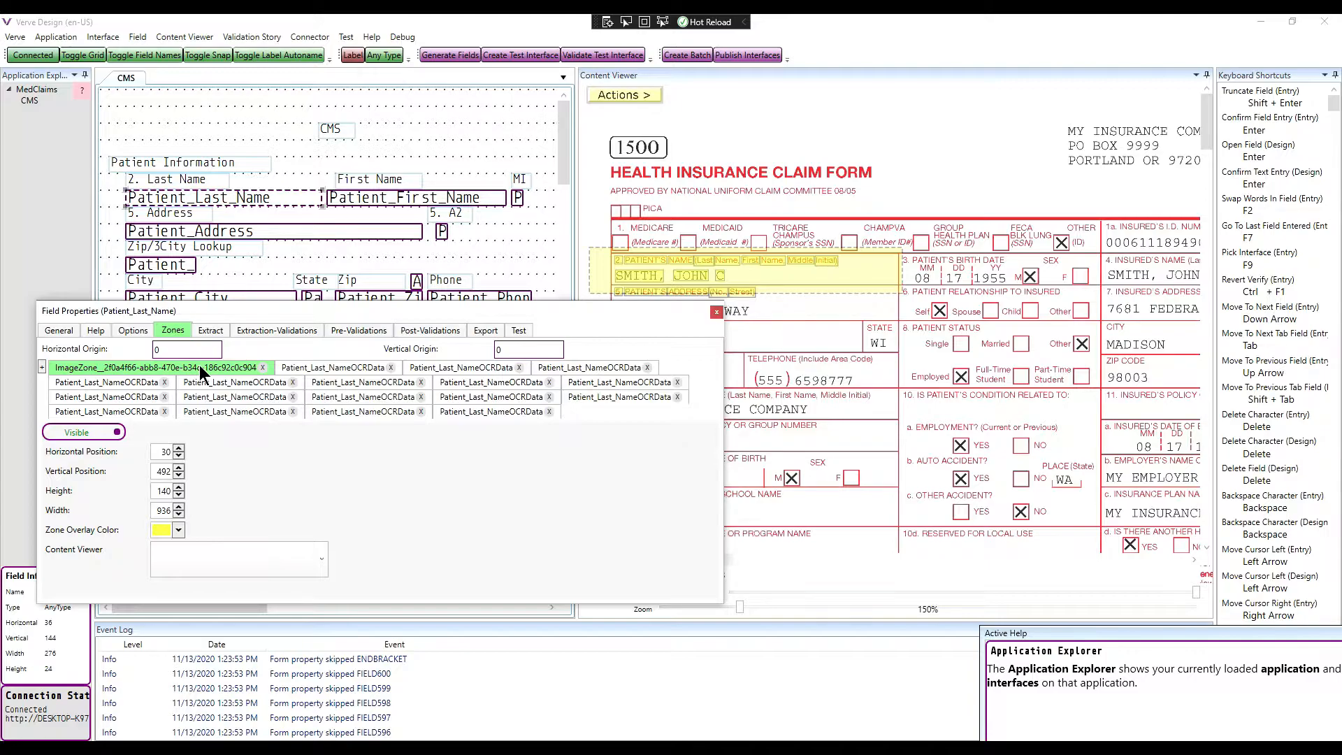
Step: Open the field's Extraction-Validations settings and add a new validation set
{"action": "left_click", "coordinate": [212, 328]}
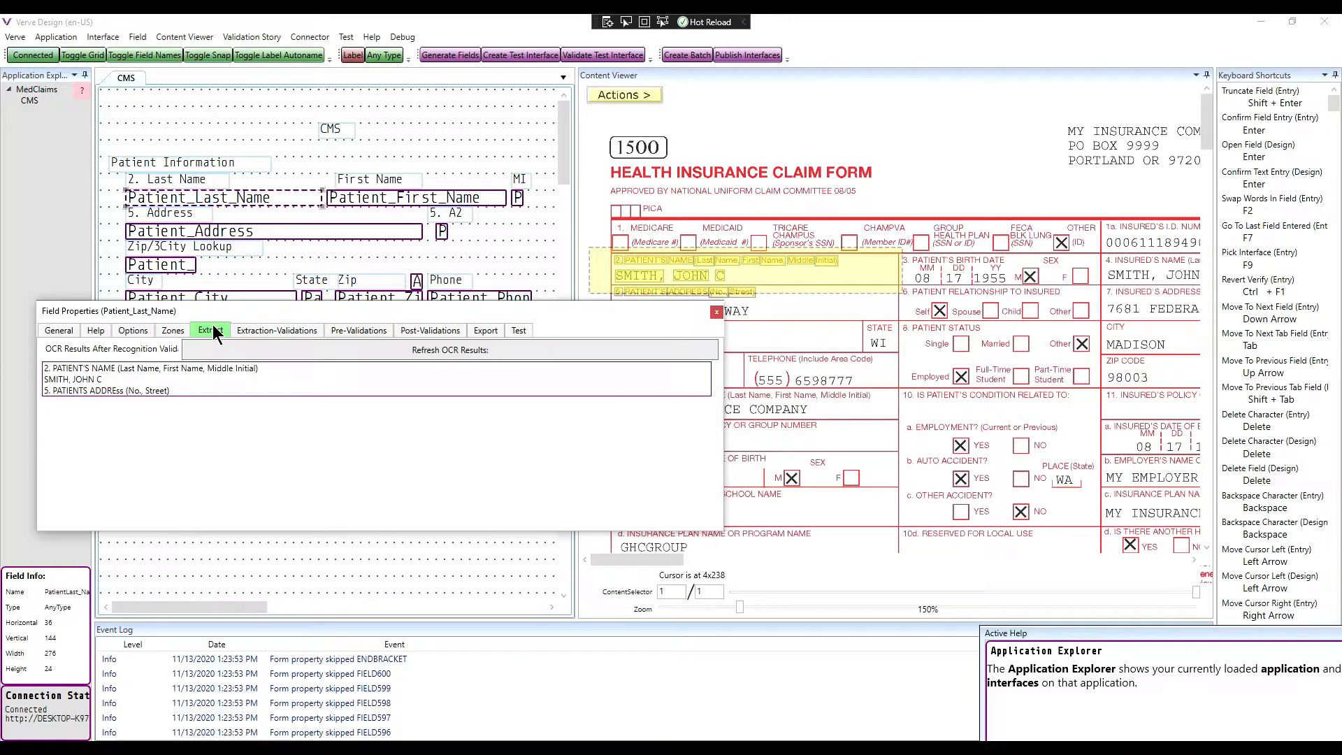
{"action": "left_click", "coordinate": [267, 331]}
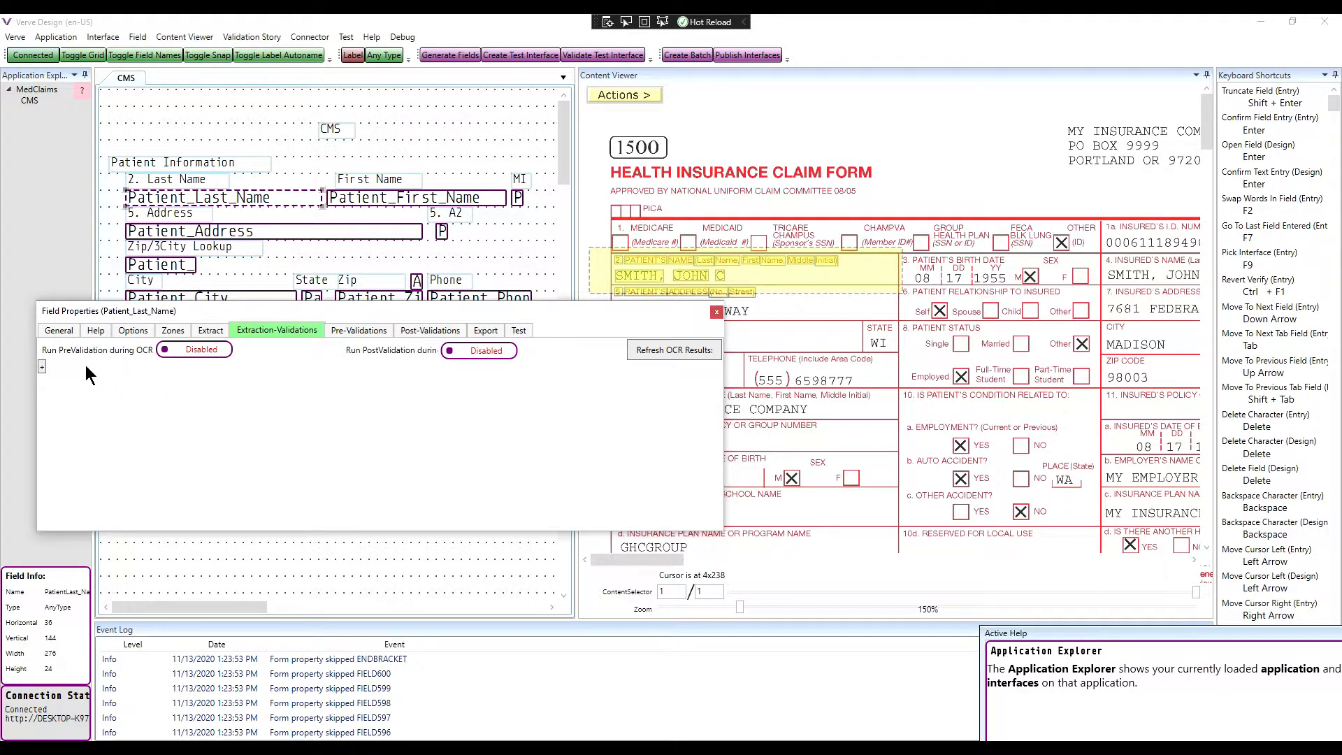
{"action": "left_click", "coordinate": [42, 365]}
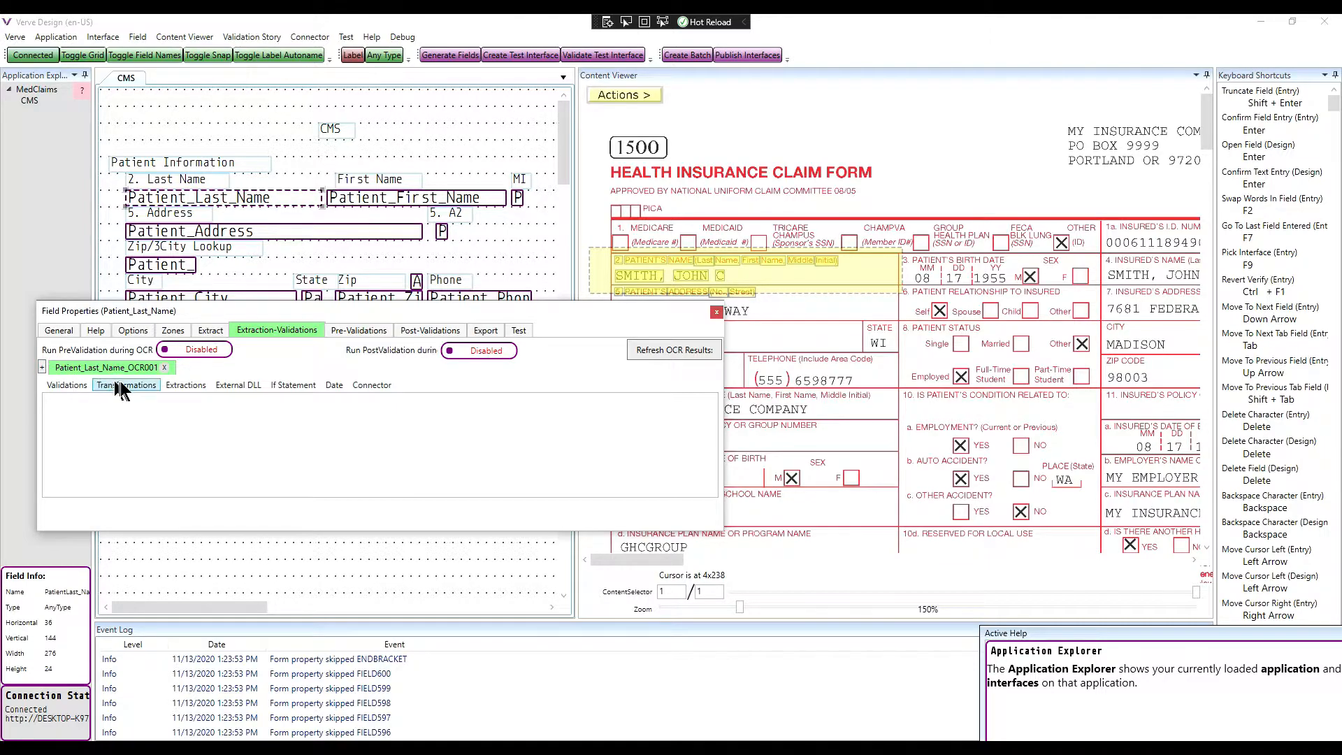
Step: Add a Remove Before Pattern extraction to the Patient_Last_Name_OCR001 set
{"action": "left_click", "coordinate": [177, 384]}
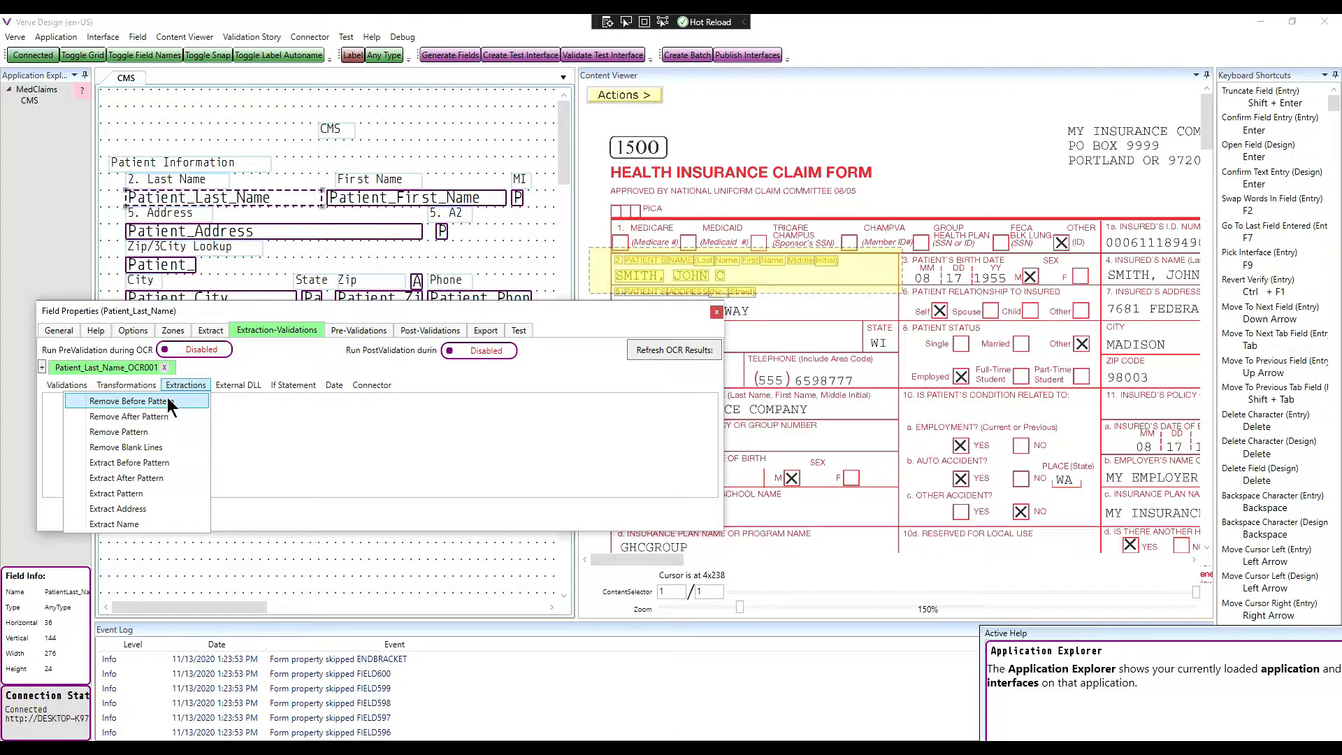
{"action": "left_click", "coordinate": [168, 400]}
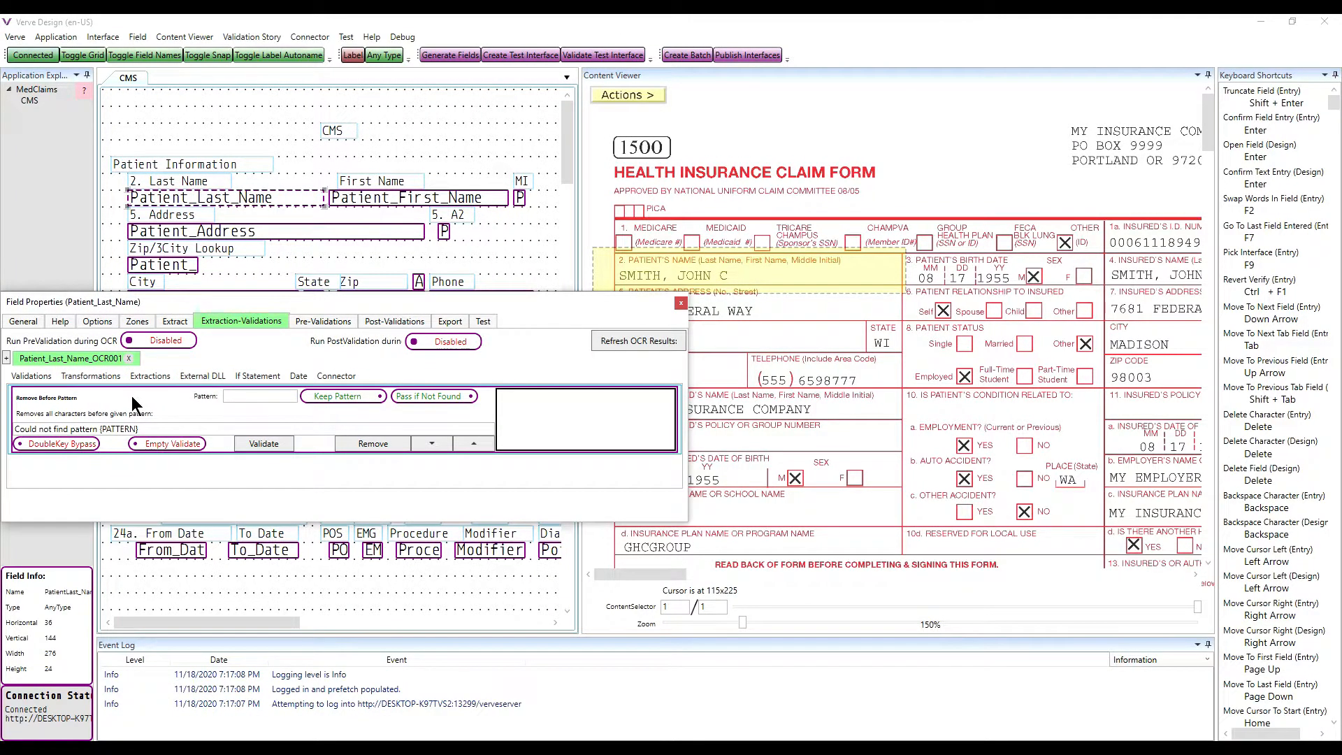
Step: Show the Remove Before Pattern Advanced Tooltip and widen it to read fully
{"action": "mouse_move", "coordinate": [132, 396]}
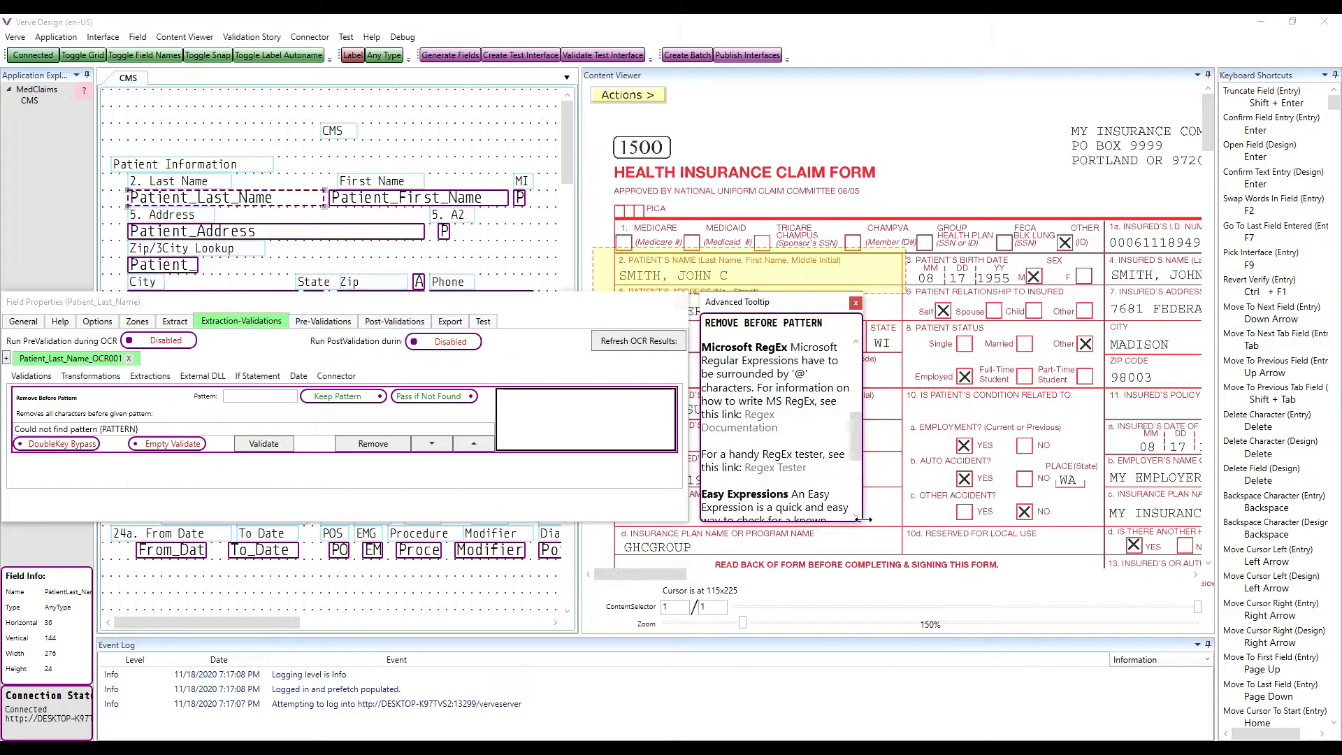
{"action": "left_click_drag", "start_coordinate": [863, 523], "coordinate": [1279, 621]}
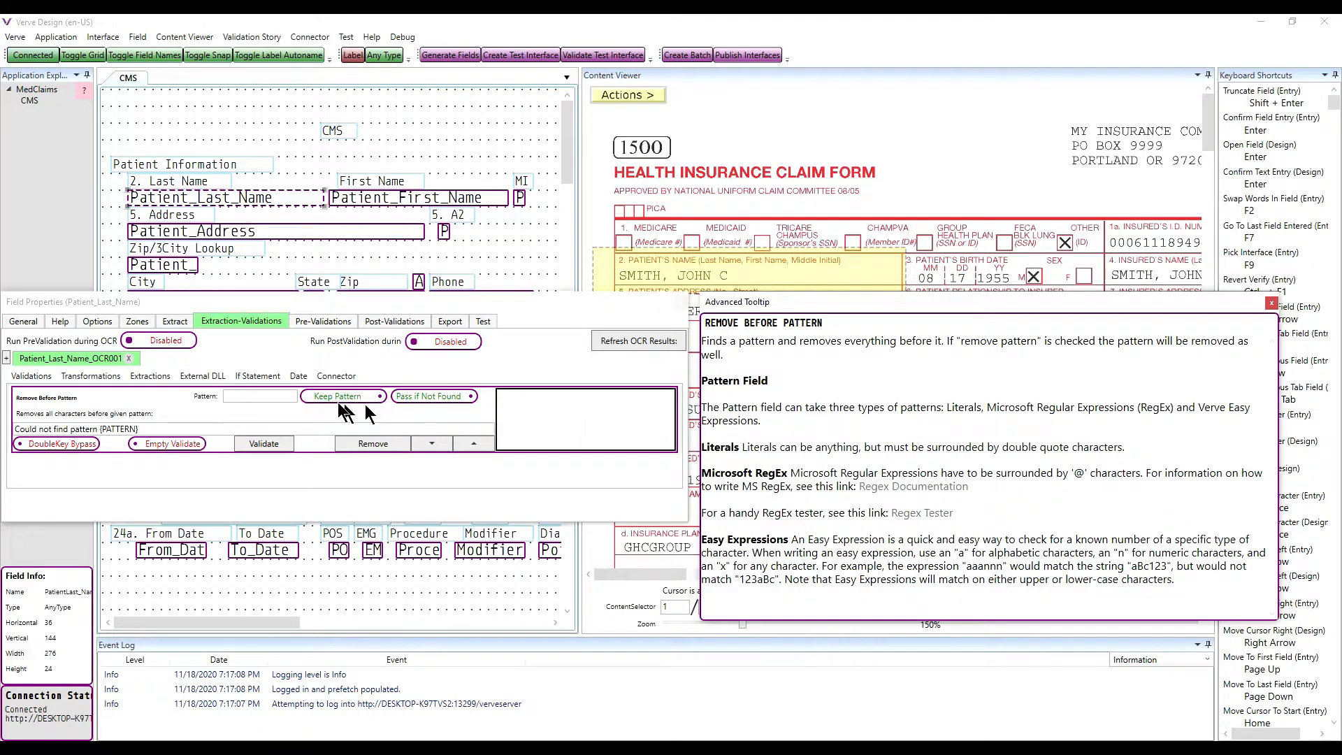
Step: Set the Remove Before Pattern rule to "Initial)" with Remove Pattern and refresh the OCR results
{"action": "left_click", "coordinate": [251, 396]}
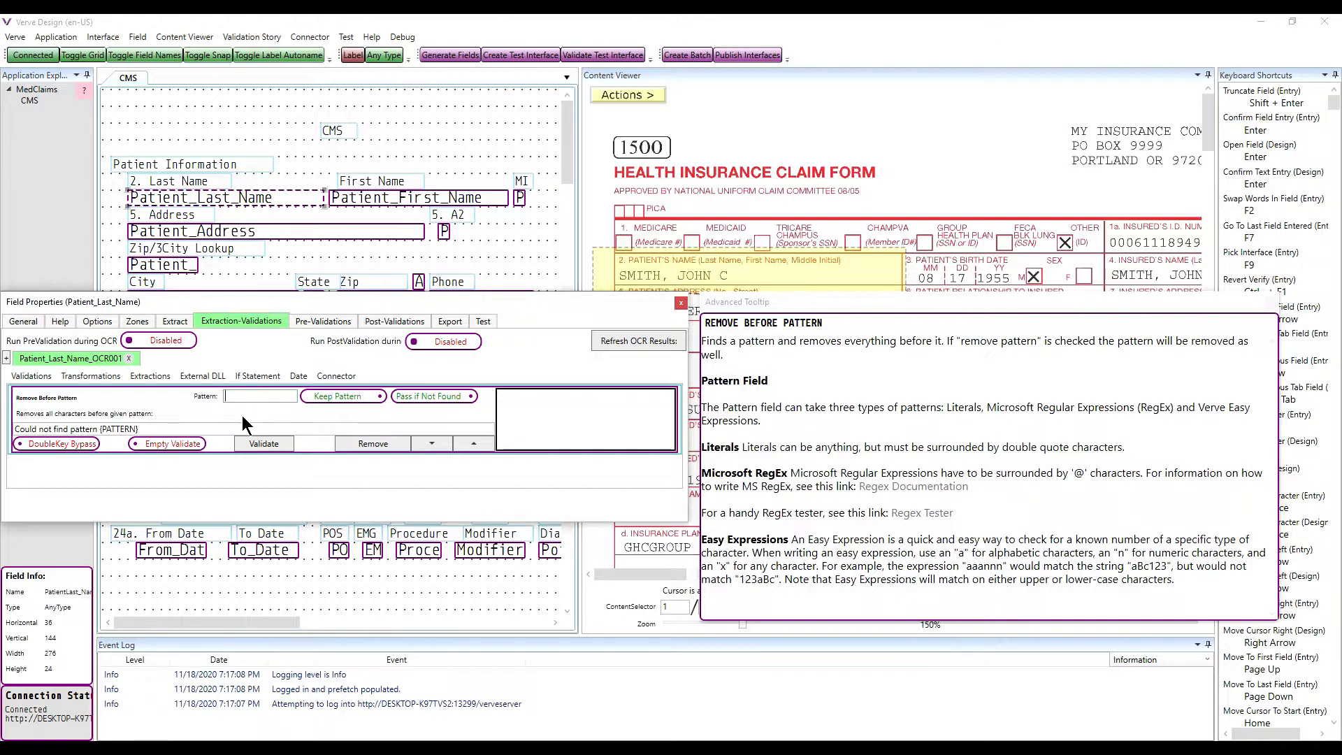
{"action": "type", "text": "\""}
{"action": "type", "text": "Initial"}
{"action": "left_click", "coordinate": [621, 337]}
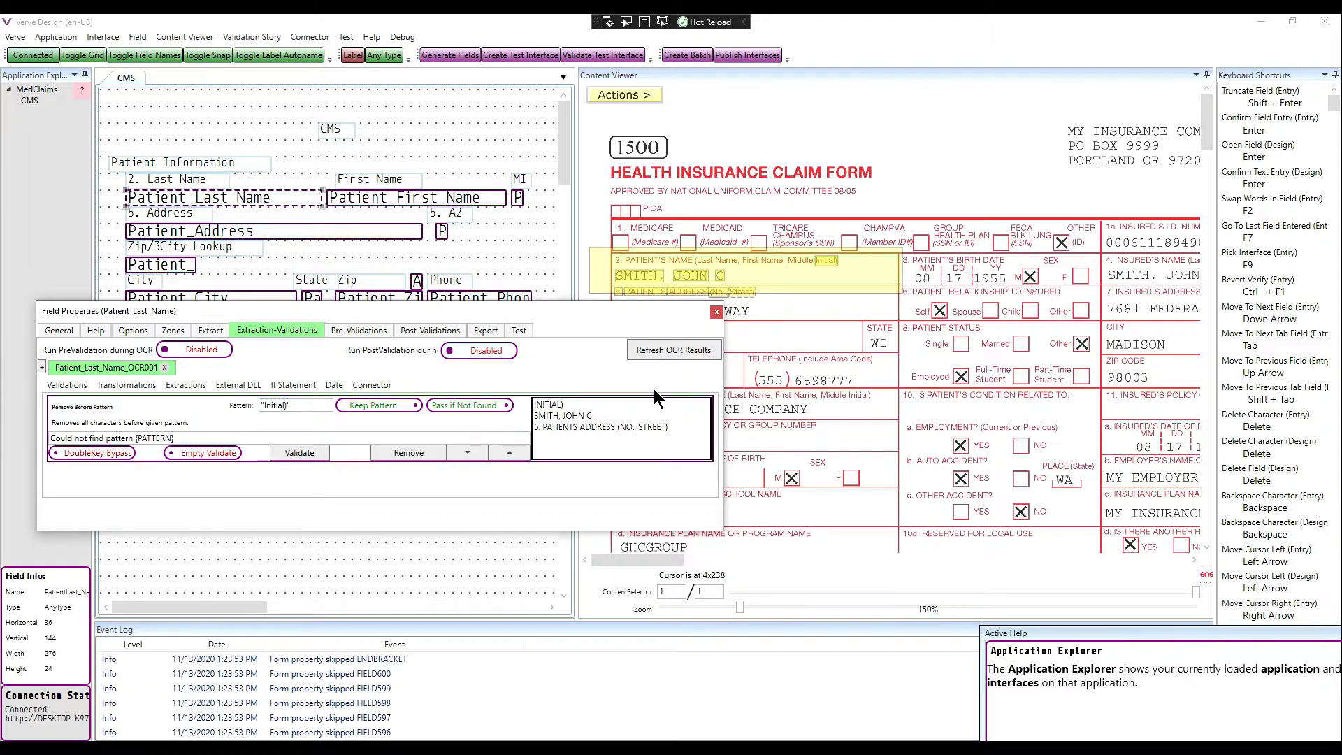
{"action": "left_click", "coordinate": [389, 406]}
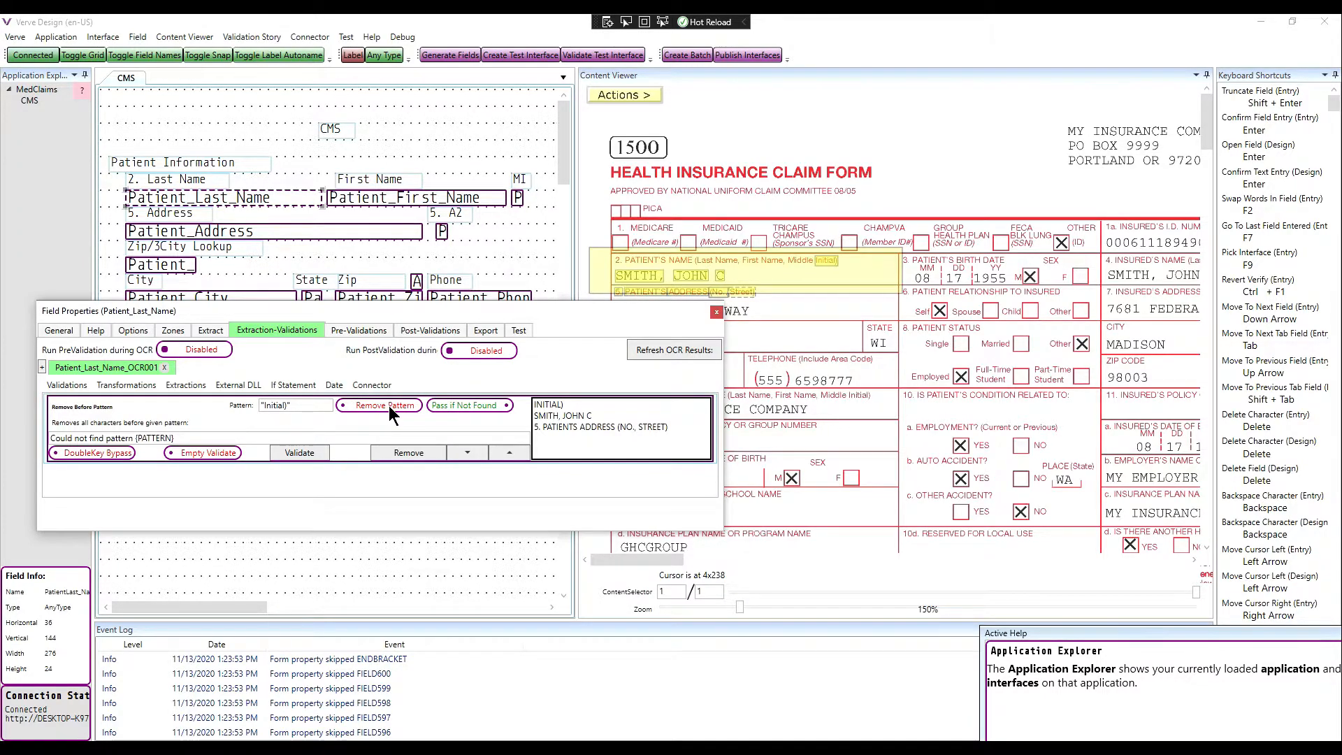
{"action": "left_click", "coordinate": [670, 349]}
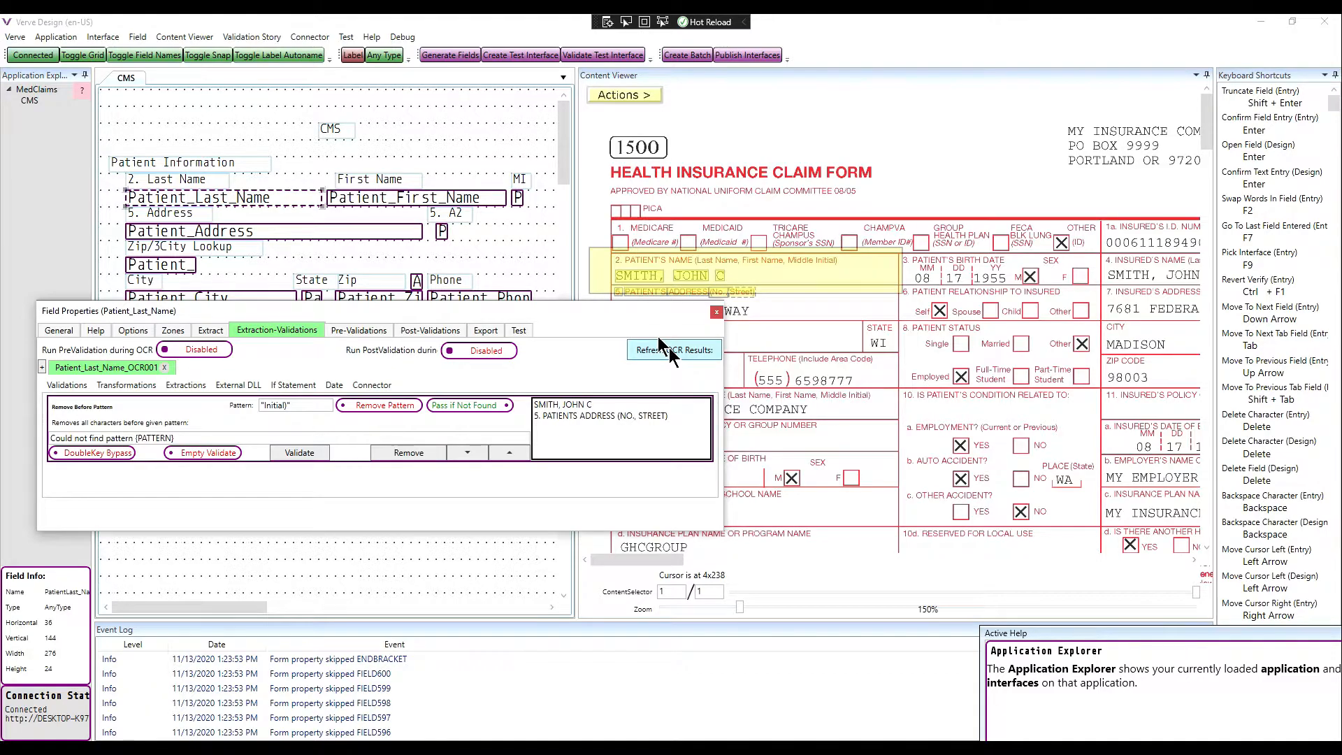
Step: Add a Remove After Pattern rule with pattern "5. Pat" and refresh the OCR results
{"action": "left_click", "coordinate": [186, 385]}
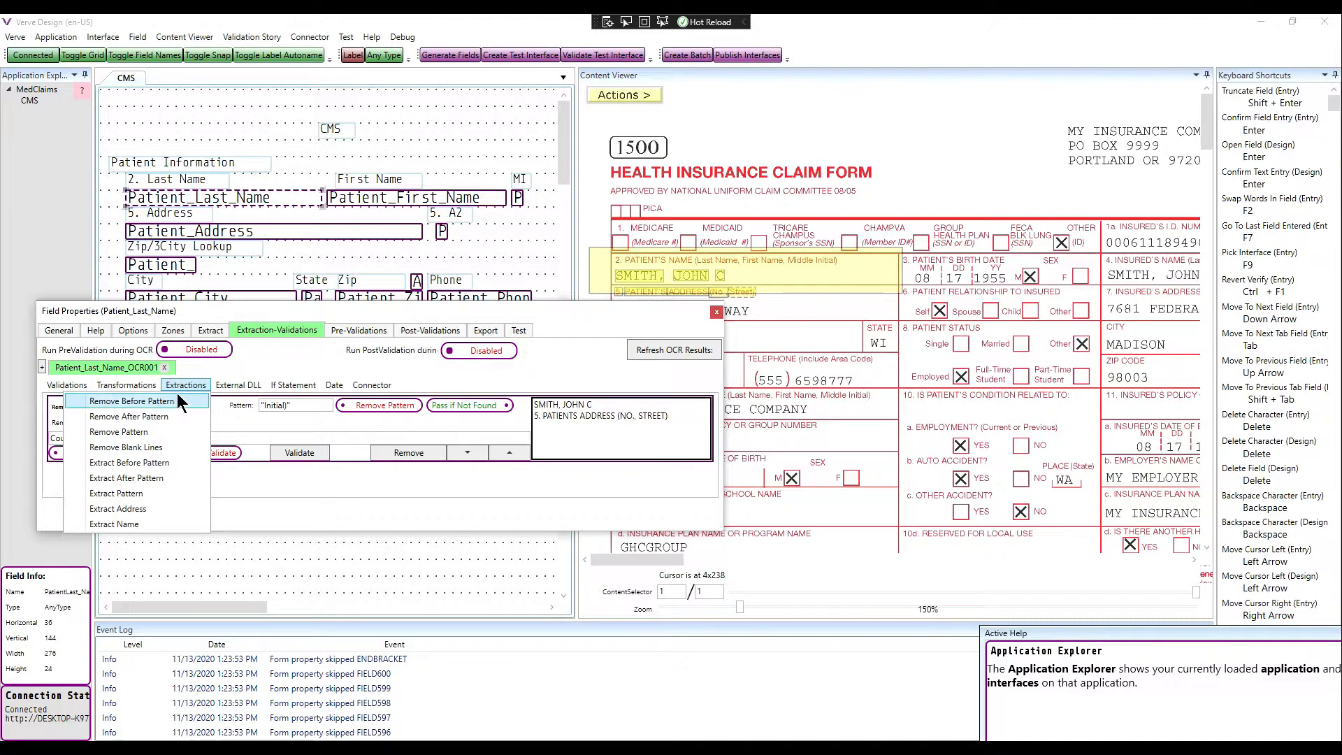
{"action": "left_click", "coordinate": [165, 416]}
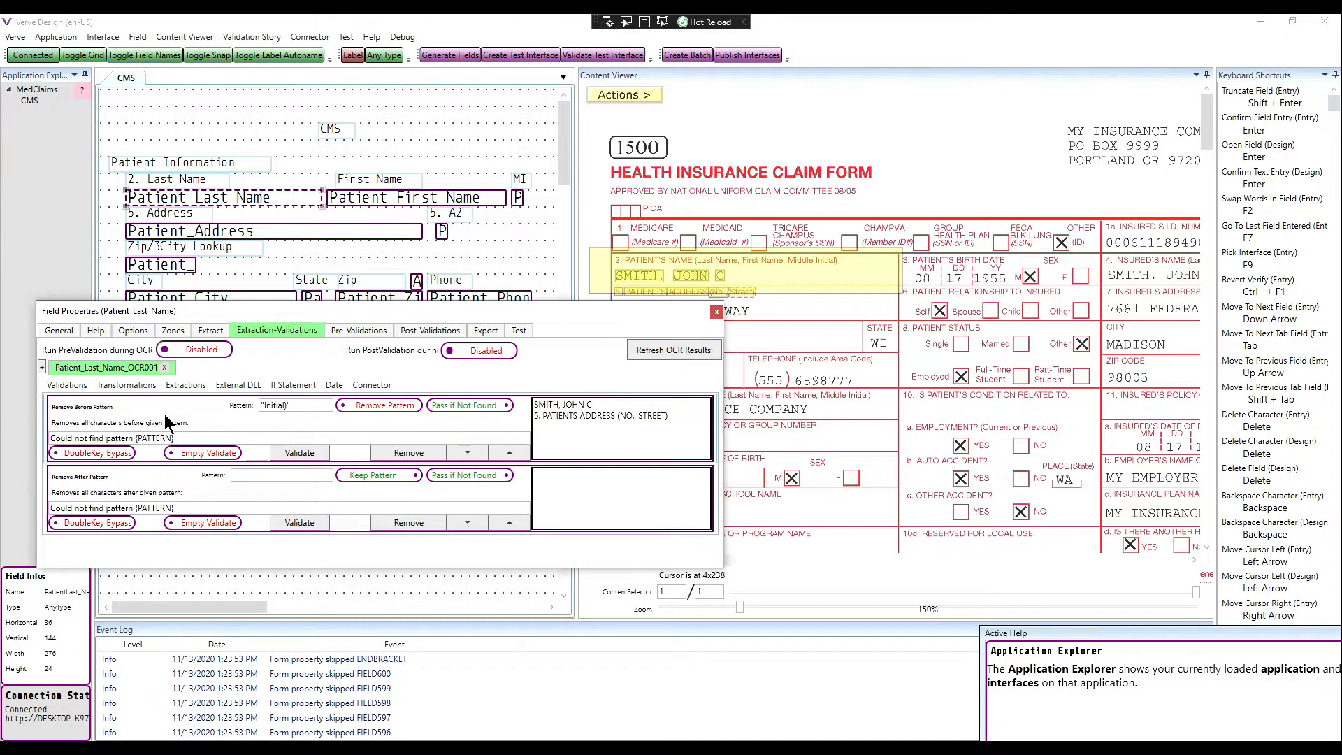
{"action": "left_click", "coordinate": [241, 475]}
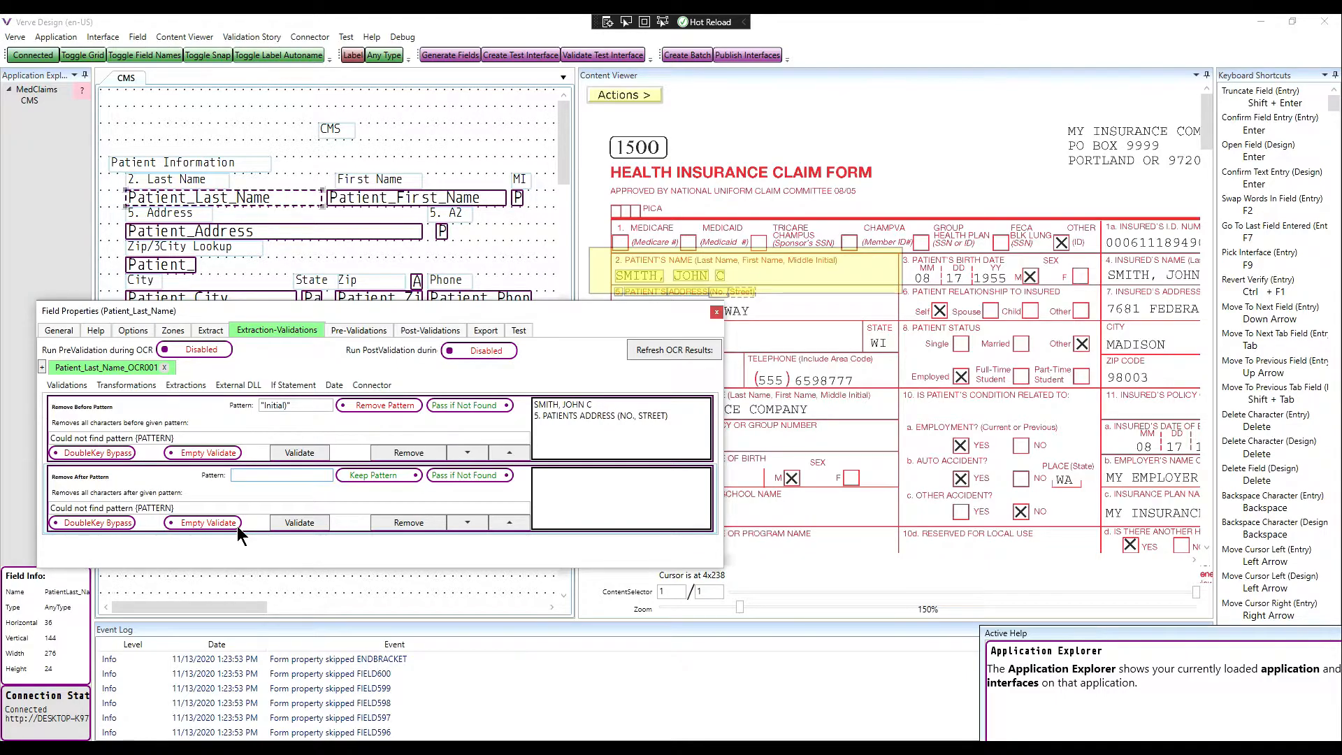
{"action": "type", "text": "\"5.P"}
{"action": "key", "text": "BackSpace"}
{"action": "type", "text": "Pat\""}
{"action": "left_click", "coordinate": [660, 352]}
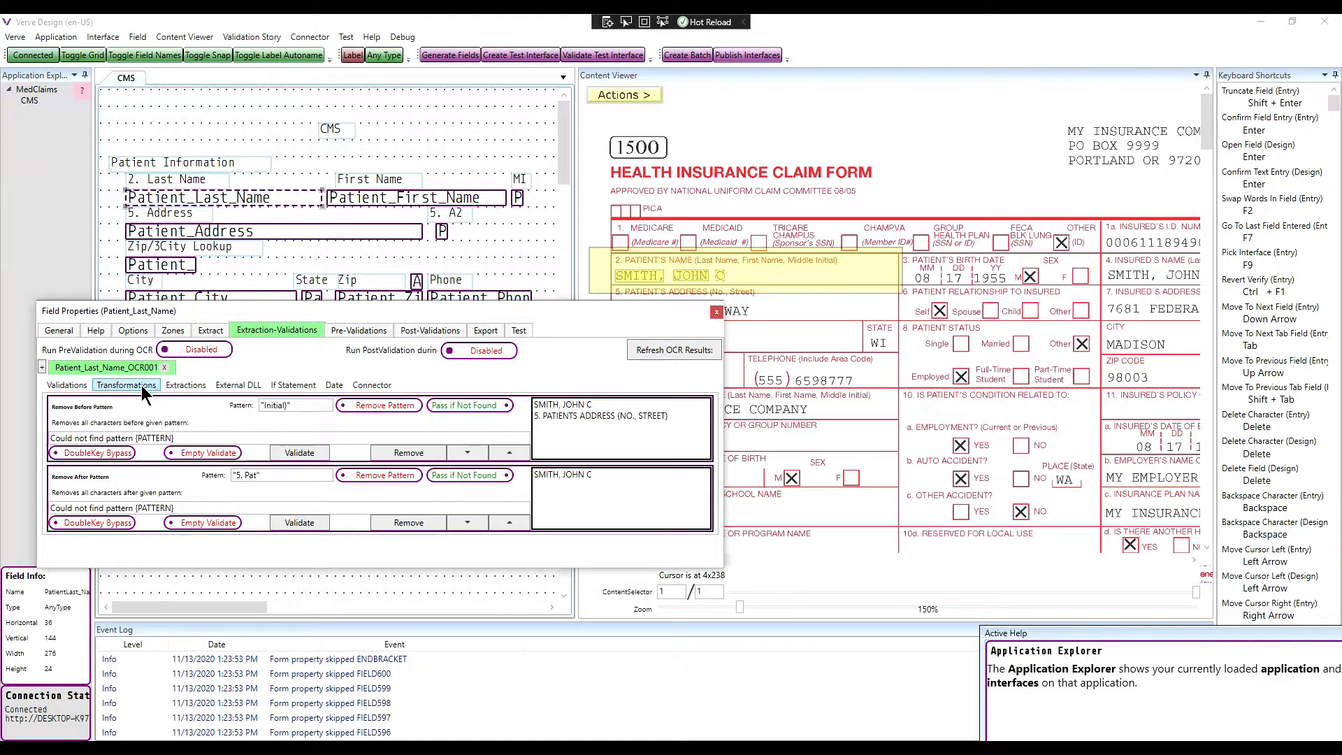
{"action": "left_click", "coordinate": [167, 387]}
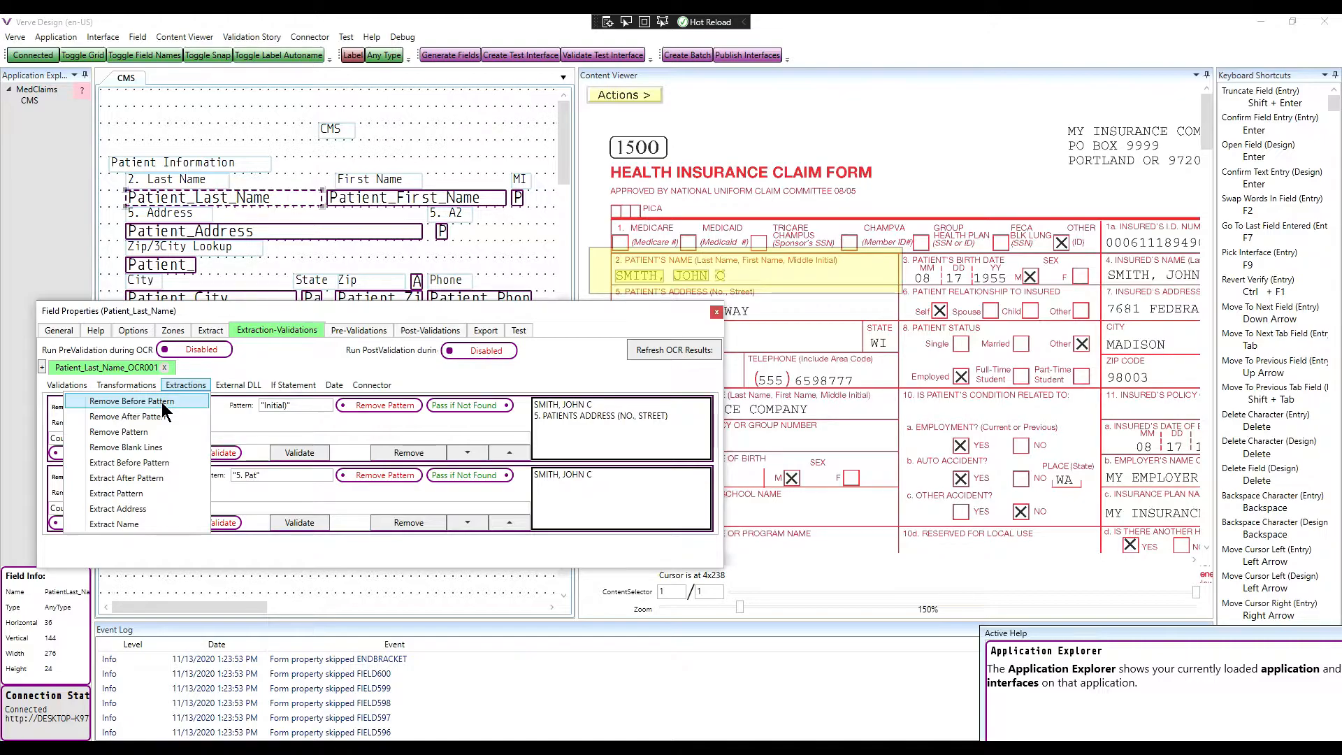
Step: Add a Remove After Pattern rule ", " with Remove Pattern, refreshing OCR to get SMITH
{"action": "left_click", "coordinate": [156, 415]}
{"action": "left_click", "coordinate": [290, 545]}
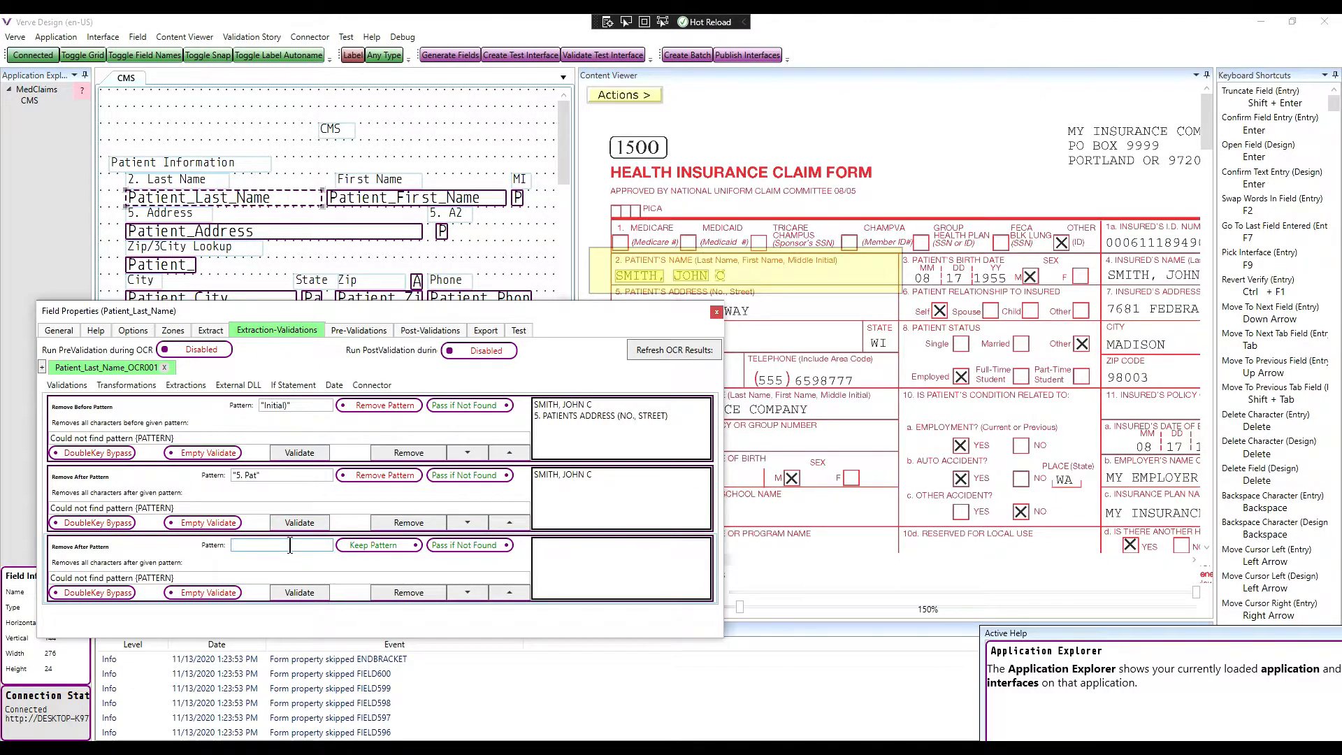
{"action": "type", "text": "\", \""}
{"action": "left_click", "coordinate": [393, 546]}
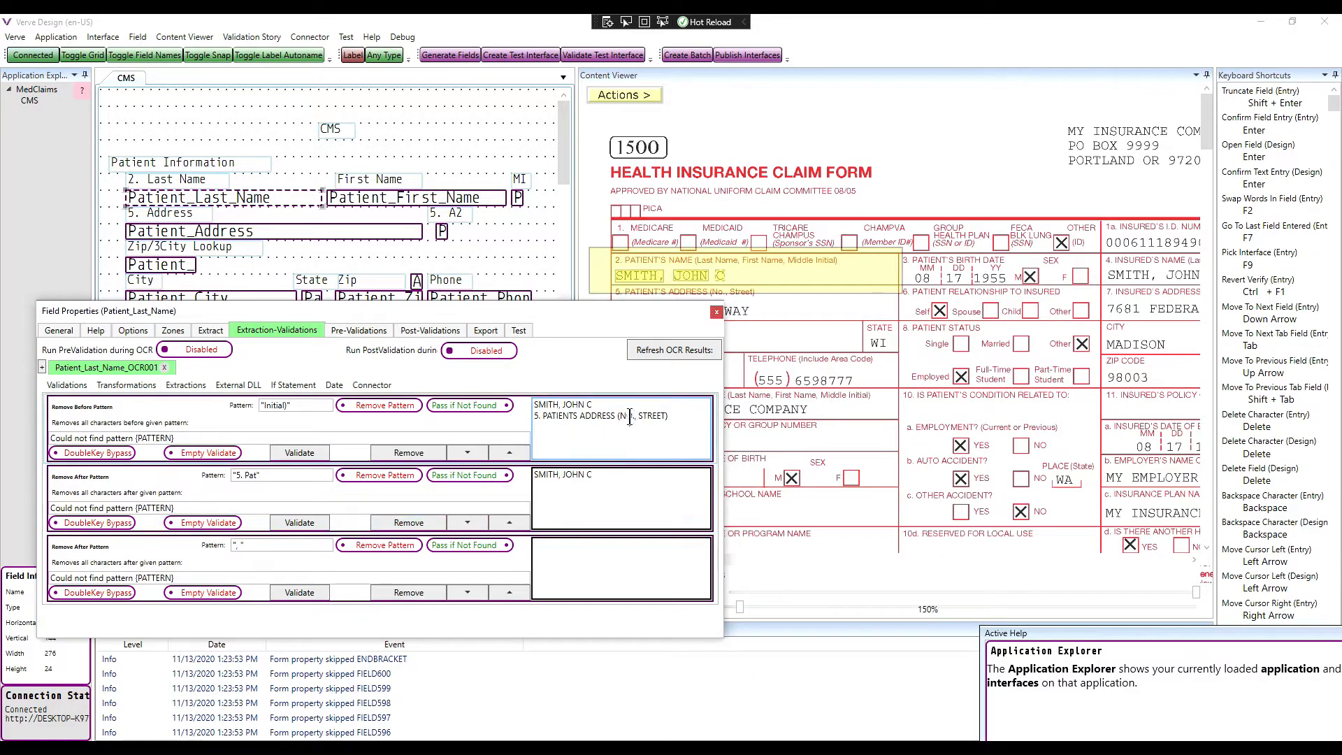
{"action": "left_click", "coordinate": [665, 351]}
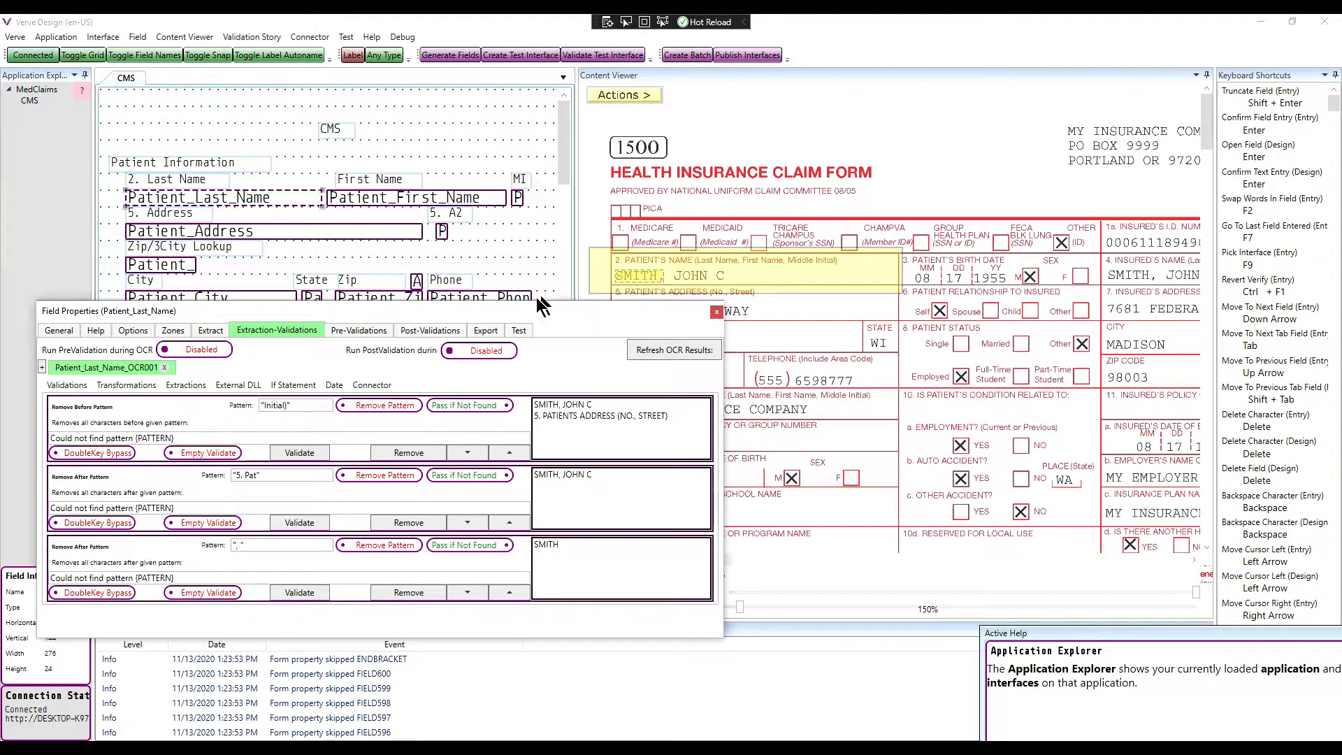
{"action": "left_click_drag", "start_coordinate": [506, 309], "coordinate": [473, 304]}
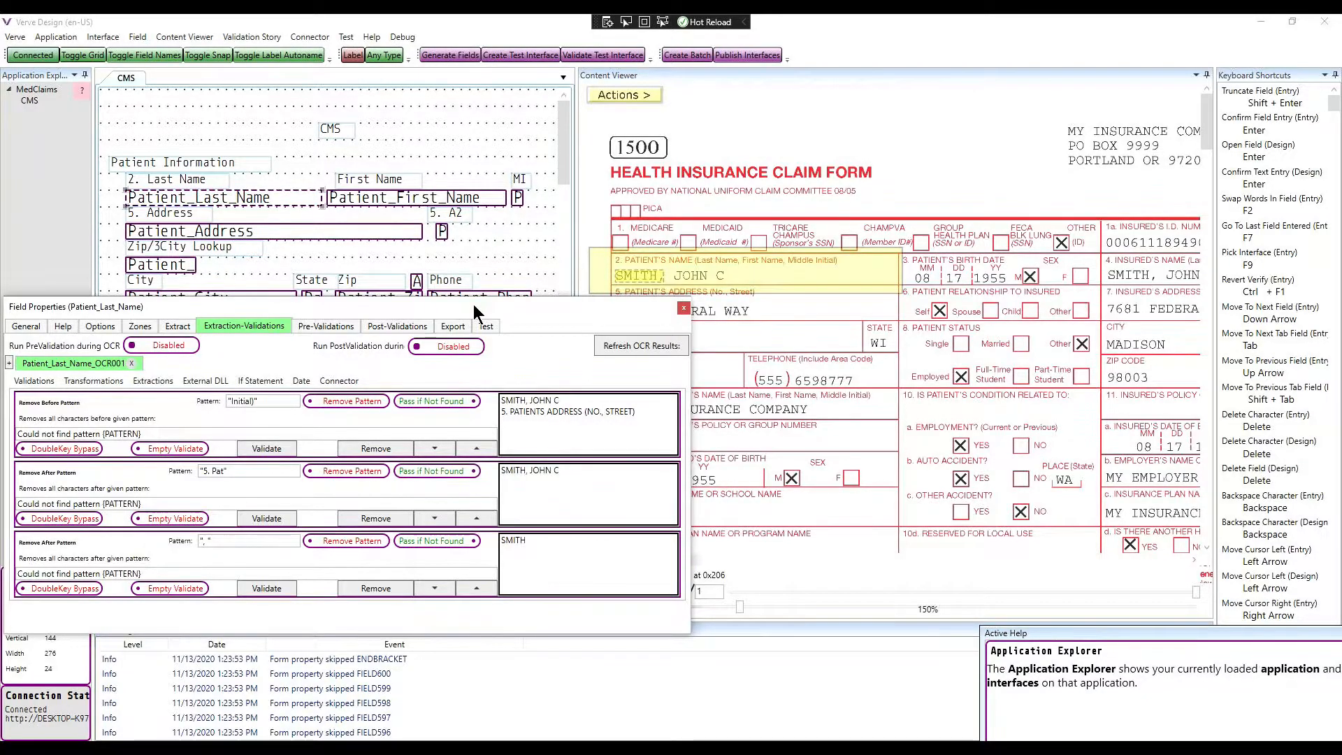
Step: Open the Patient_First_Name Field Properties (keying order 61, left 324, width 252) and move them aside
{"action": "double_click", "coordinate": [463, 197]}
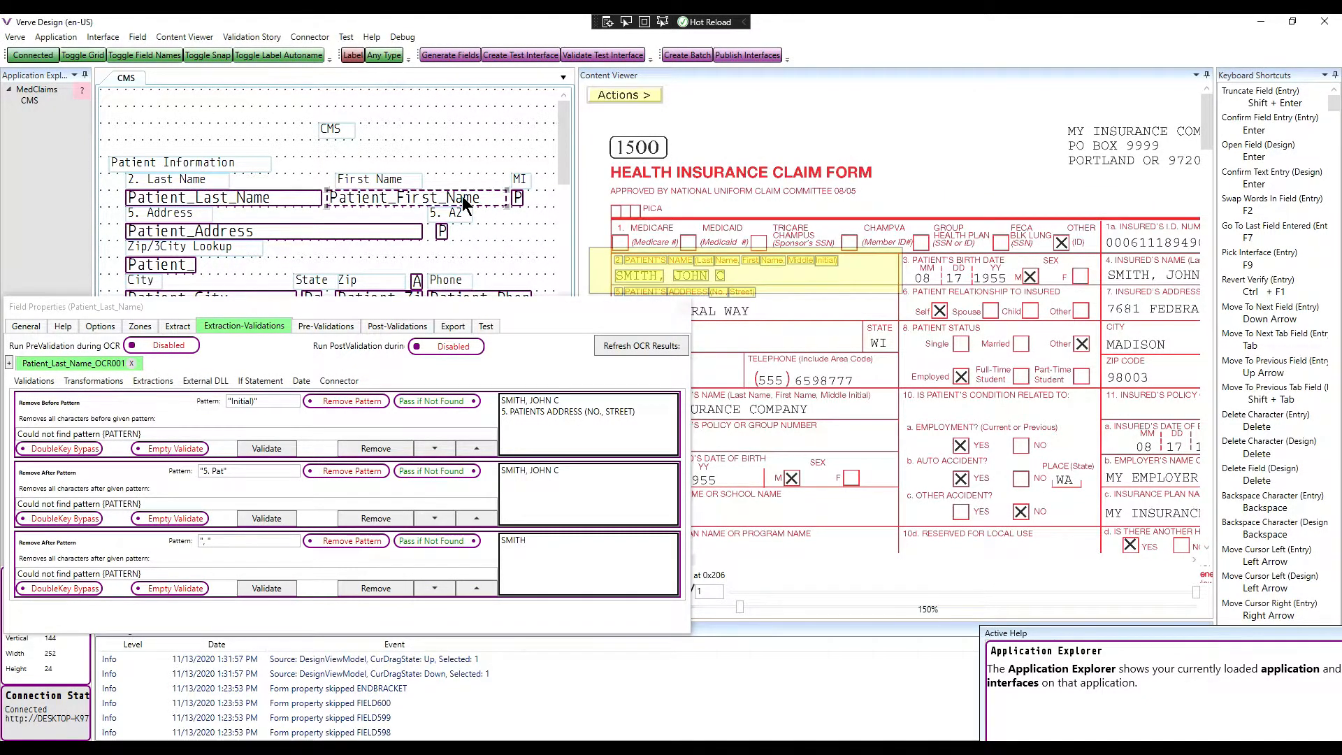
{"action": "left_click_drag", "start_coordinate": [544, 271], "coordinate": [716, 316]}
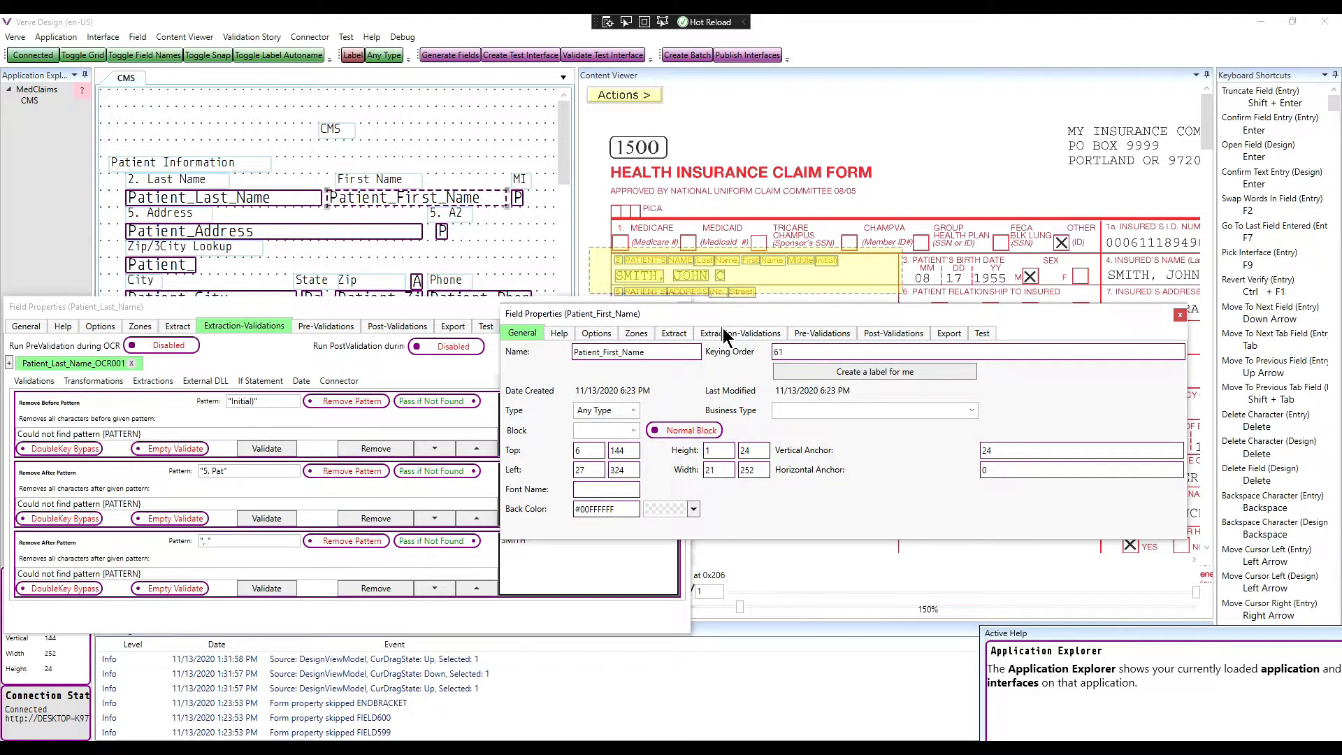
Step: Add an OCR001 rule set to Patient_First_Name with a Remove Before Pattern rule for "Initial)" and refresh OCR
{"action": "left_click", "coordinate": [761, 330]}
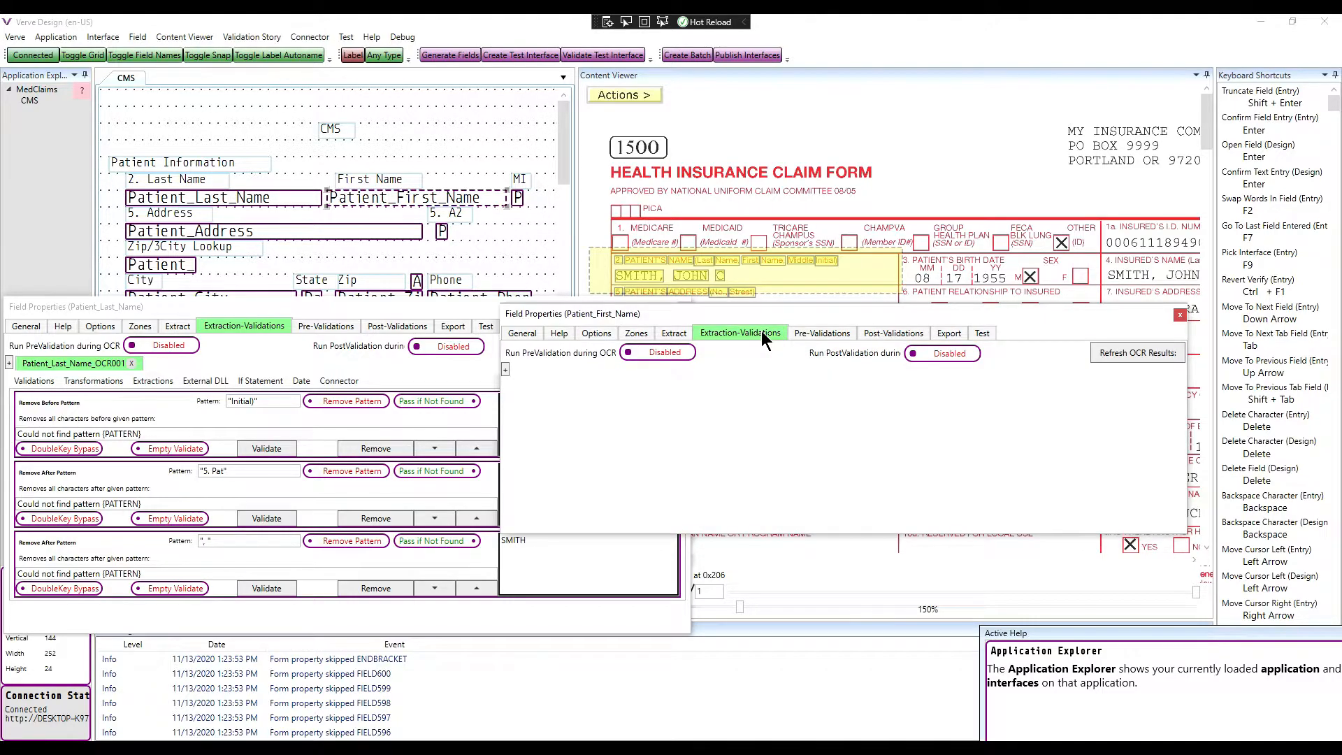
{"action": "left_click", "coordinate": [505, 368]}
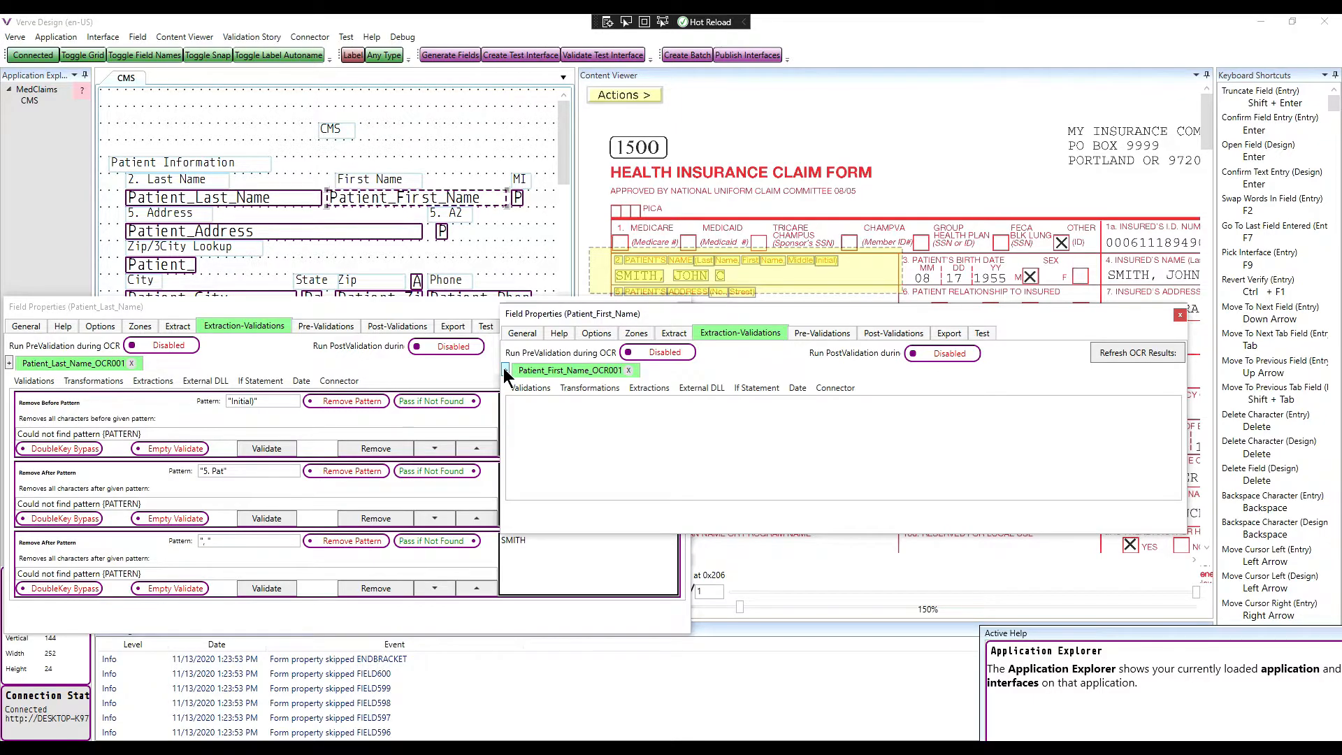
{"action": "left_click", "coordinate": [643, 388]}
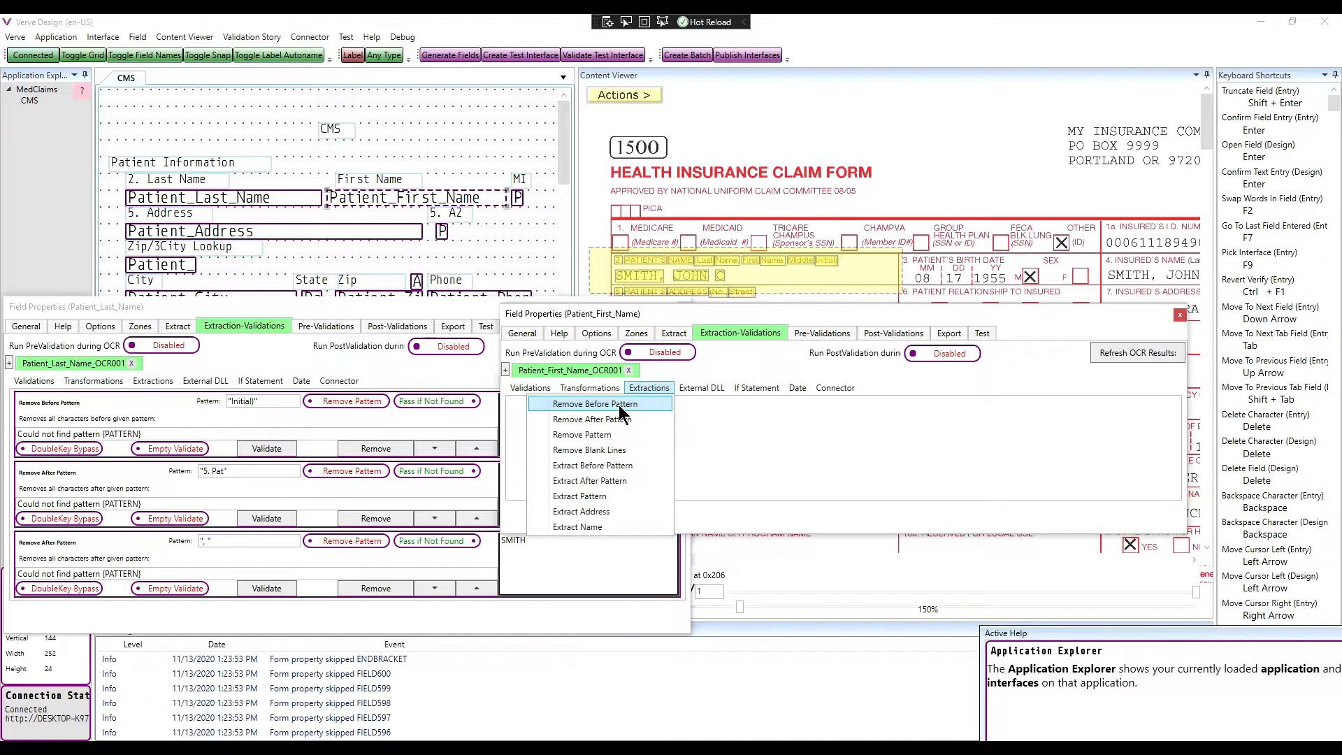
{"action": "left_click", "coordinate": [619, 405]}
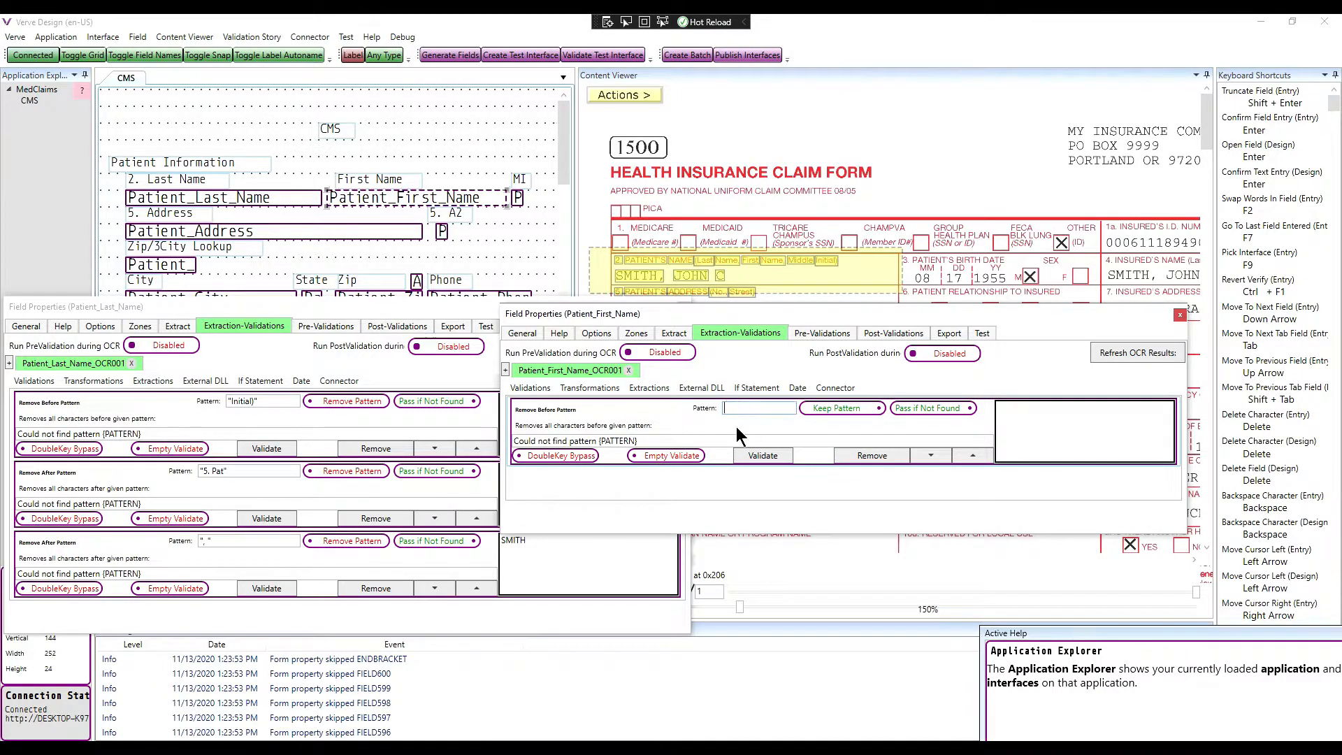
{"action": "type", "text": "\""}
{"action": "left_click", "coordinate": [1120, 355]}
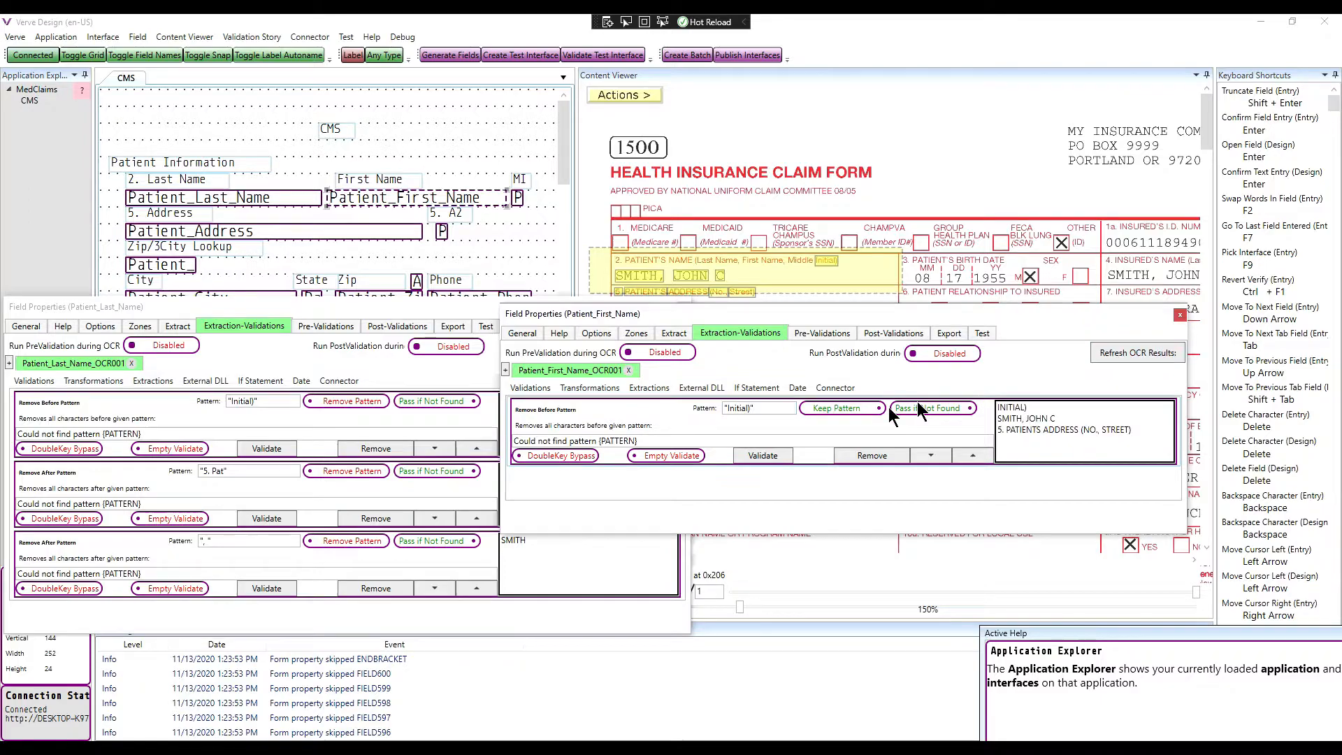
Step: Add a Remove After Pattern rule for "5. Pat" set to Remove Pattern, leaving SMITH, JOHN C
{"action": "left_click", "coordinate": [649, 388]}
{"action": "left_click", "coordinate": [629, 420]}
{"action": "type", "text": "\"5. Pat\""}
{"action": "left_click", "coordinate": [808, 478]}
{"action": "left_click", "coordinate": [1132, 353]}
{"action": "left_click", "coordinate": [650, 388]}
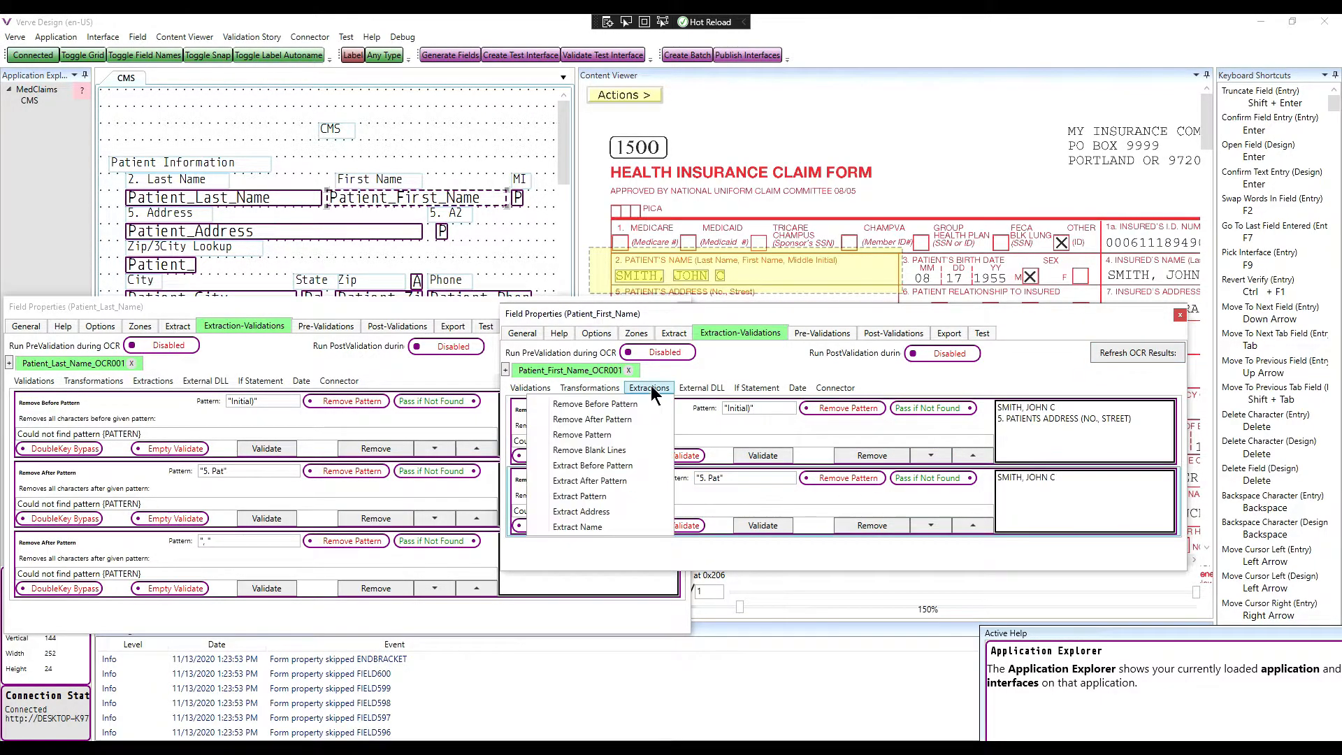
Step: Add a Remove Before Pattern rule using the ", " copied from the last-name rule, set to Remove Pattern, leaving JOHN C
{"action": "left_click", "coordinate": [618, 404]}
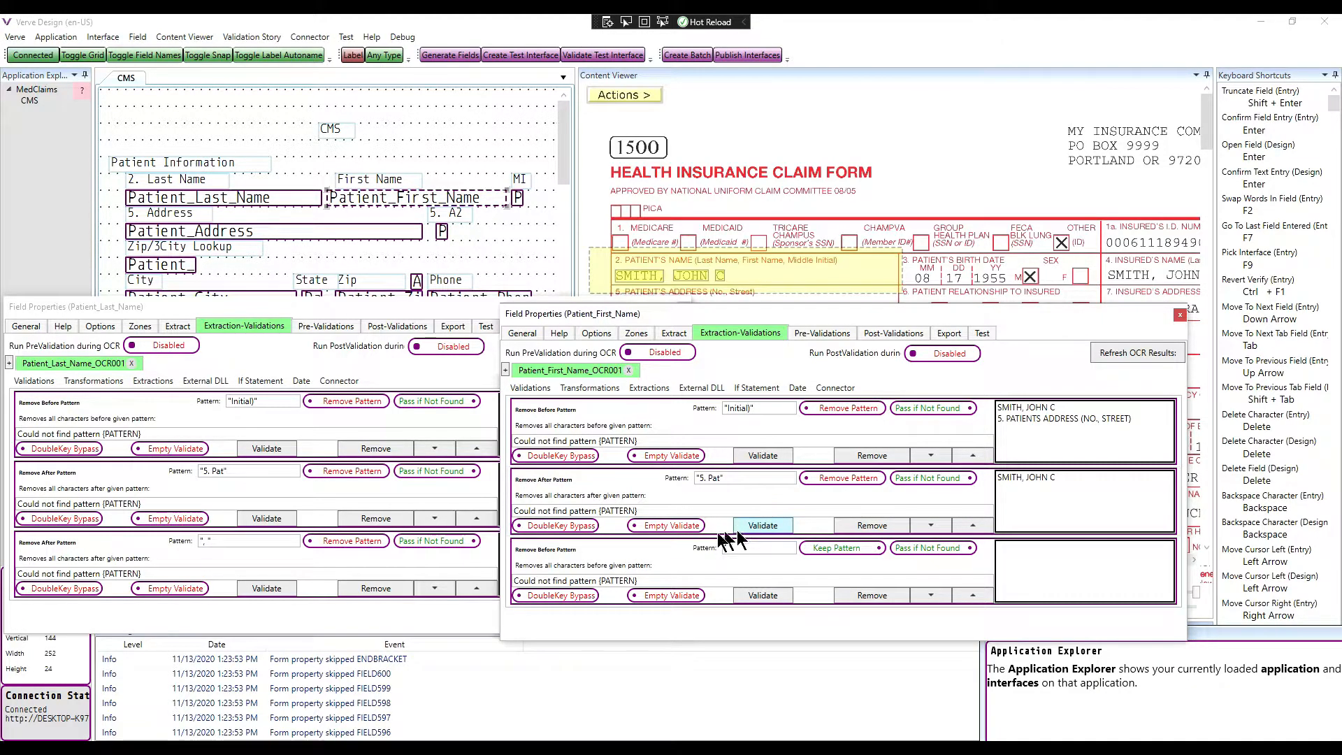
{"action": "left_click", "coordinate": [237, 547]}
{"action": "left_click_drag", "start_coordinate": [237, 547], "coordinate": [175, 549]}
{"action": "key", "text": "ctrl+c"}
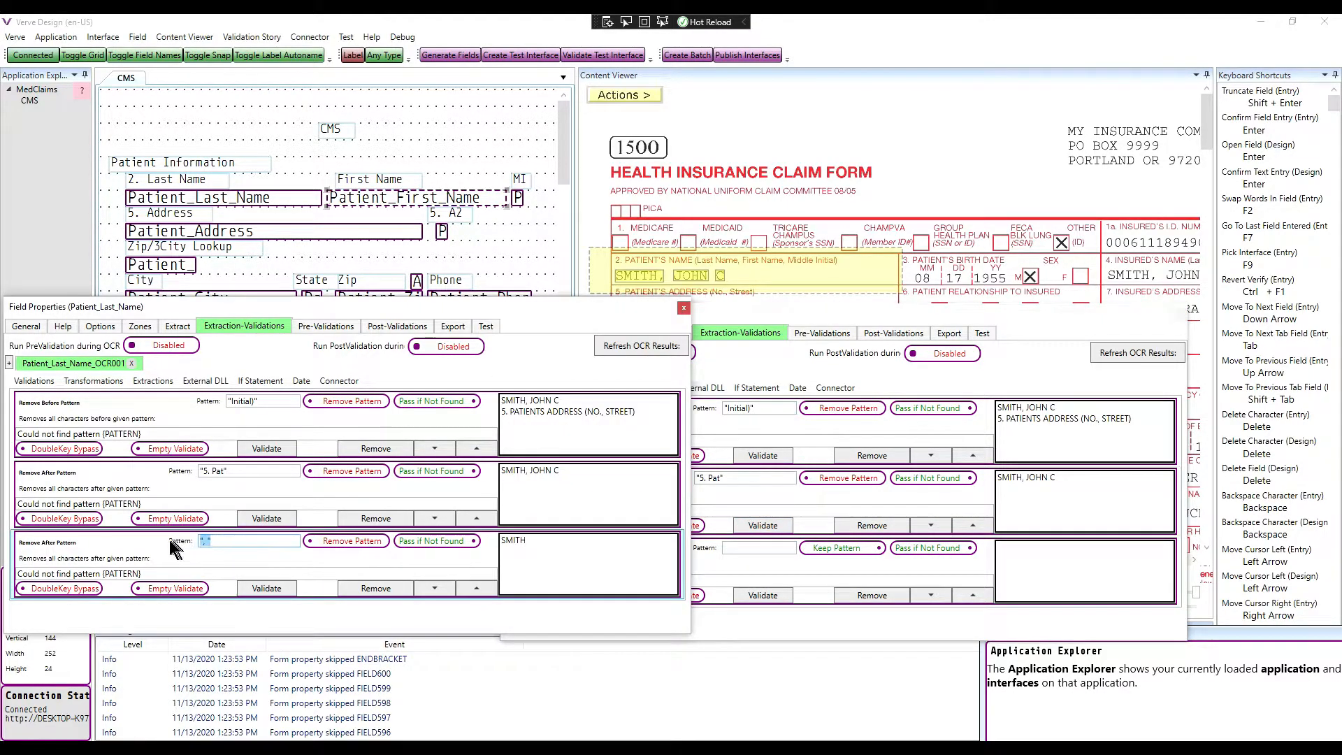
{"action": "left_click", "coordinate": [768, 550]}
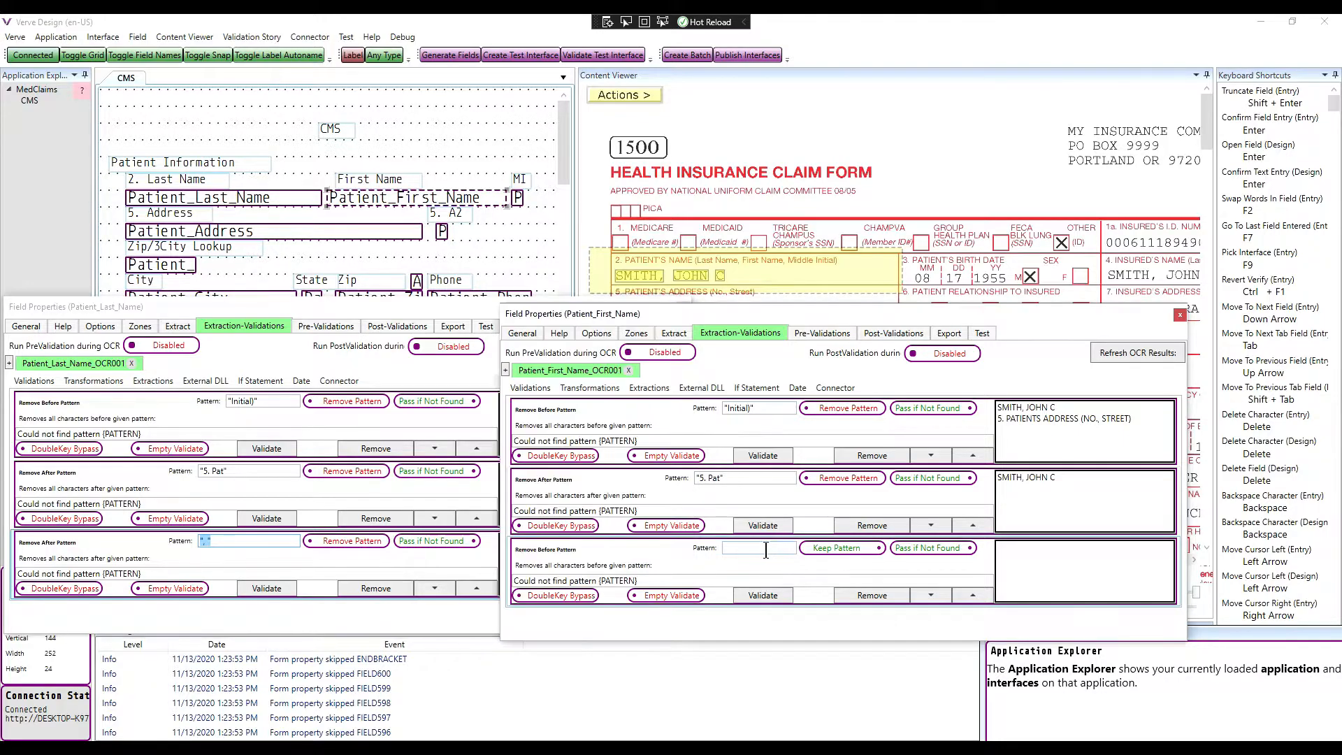
{"action": "key", "text": "ctrl+v"}
{"action": "left_click", "coordinate": [870, 551]}
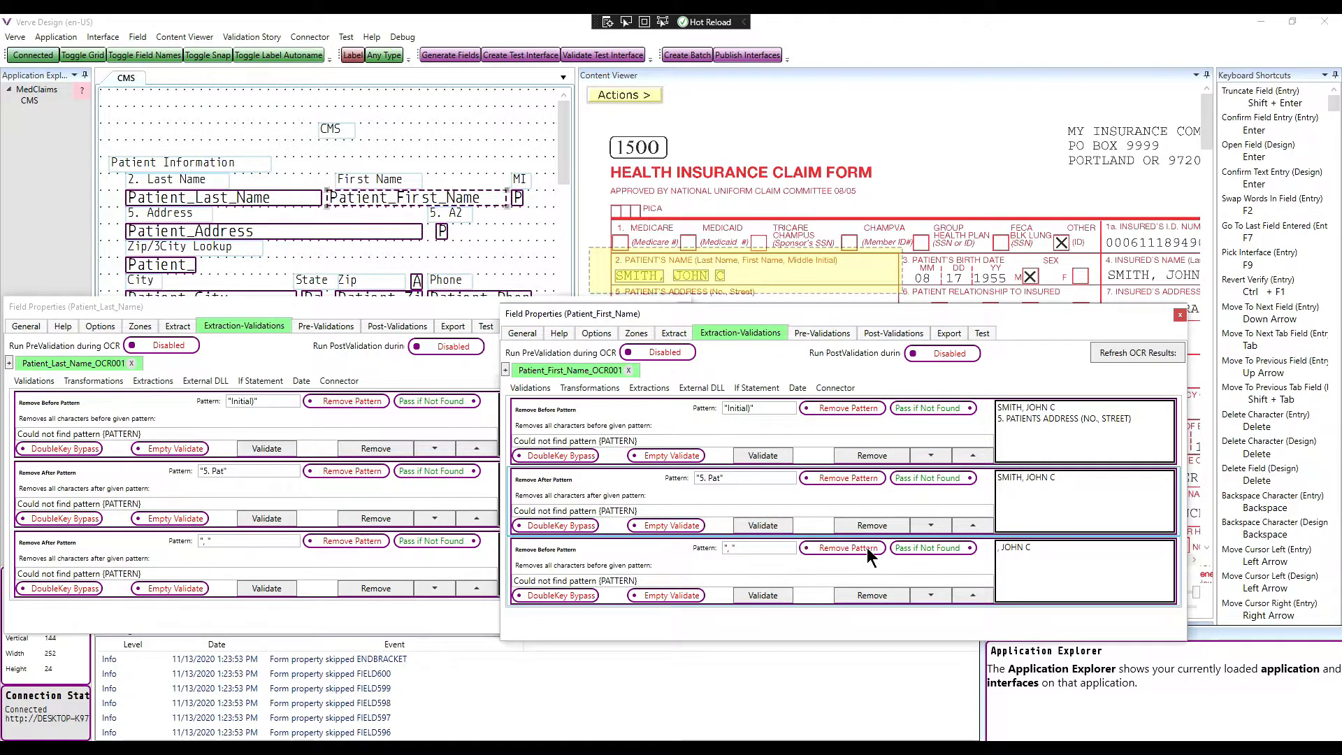
{"action": "left_click", "coordinate": [1140, 353]}
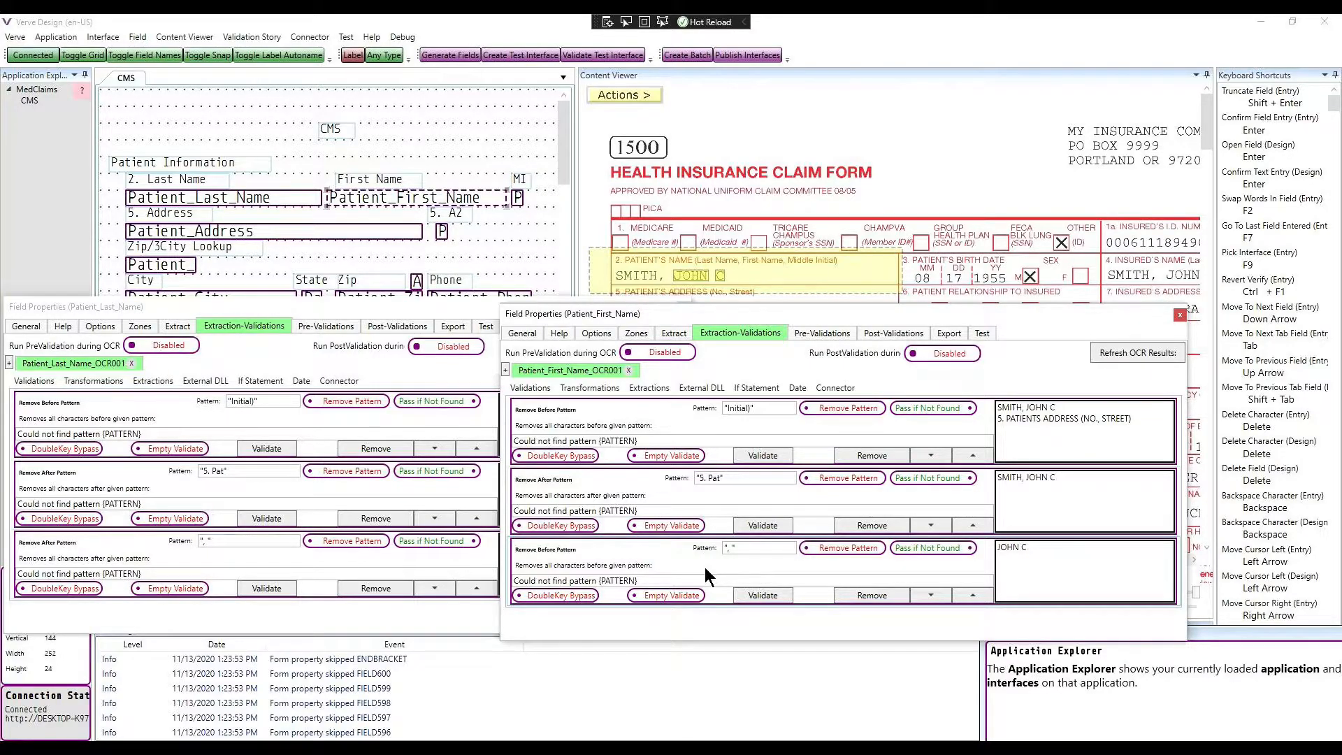
Step: Add a blank Extract Pattern rule and open its Advanced Tooltip, enlarged to read the Easy Expressions help
{"action": "left_click", "coordinate": [661, 389]}
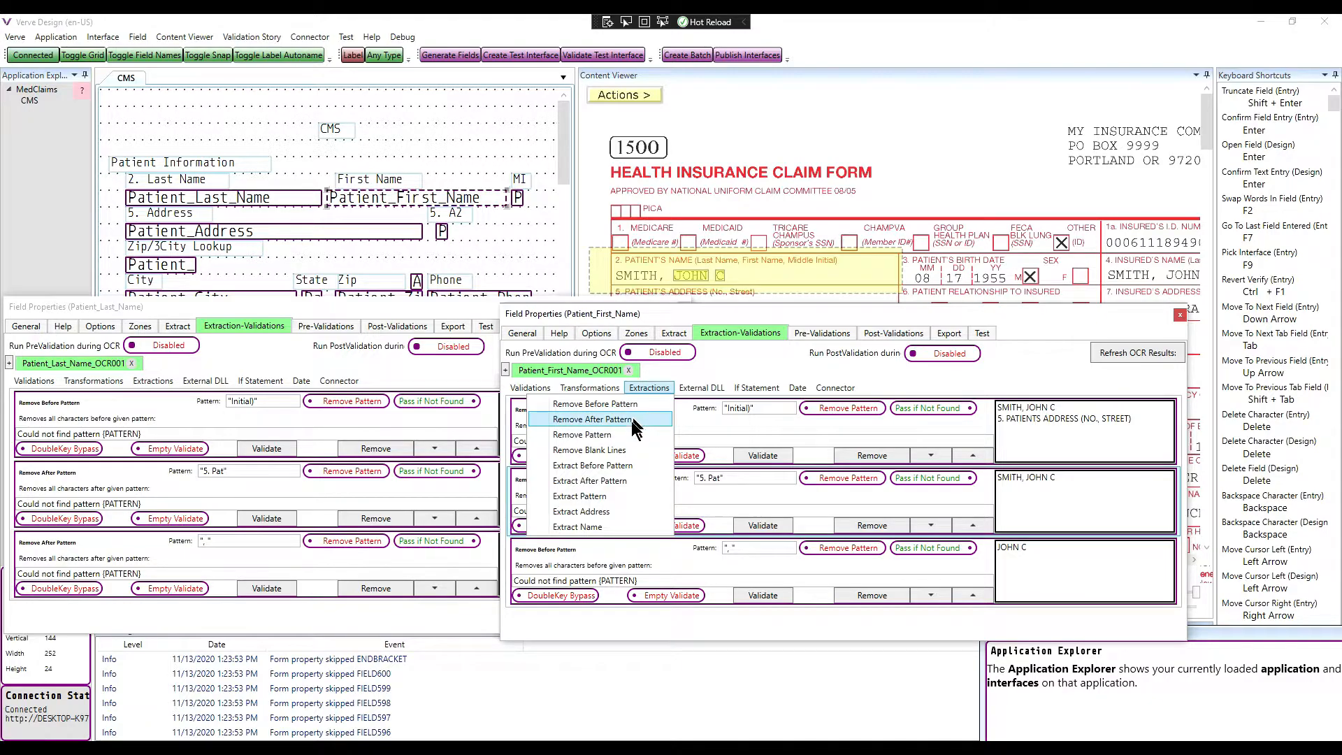
{"action": "left_click", "coordinate": [606, 496]}
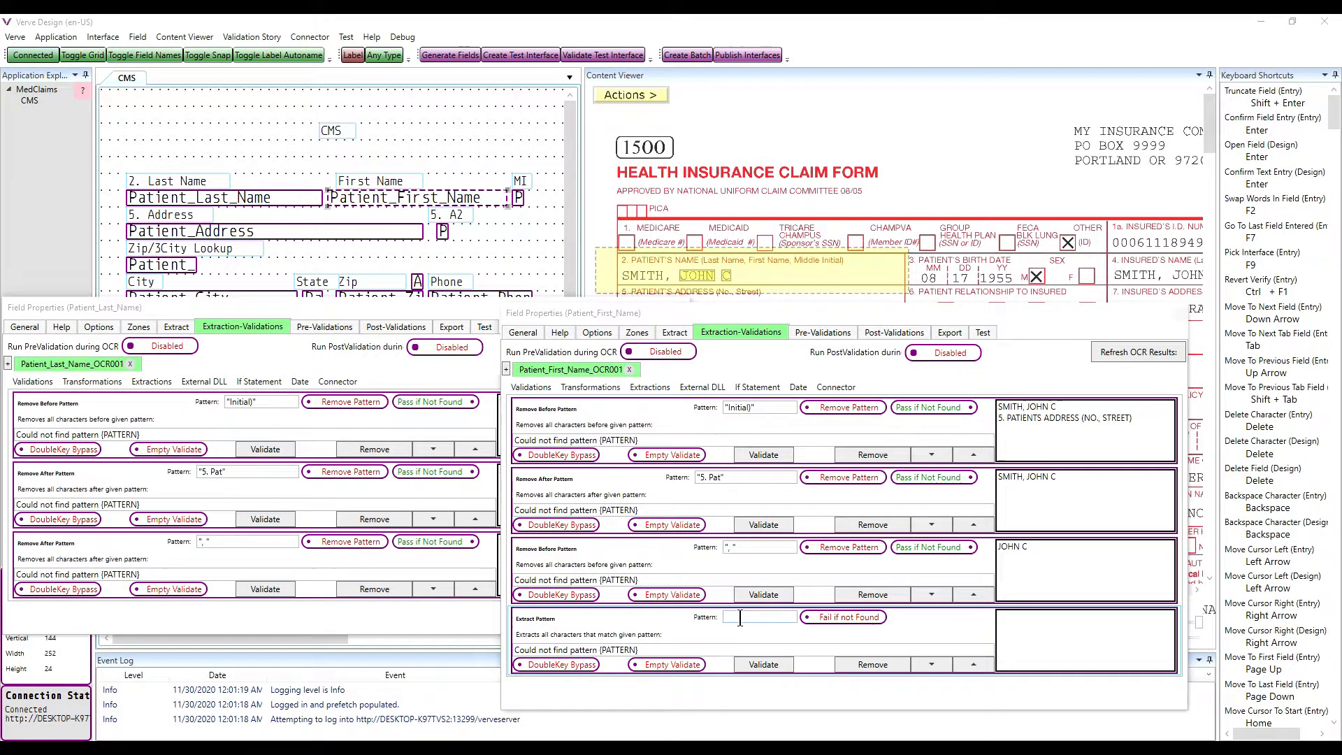
{"action": "right_click", "coordinate": [681, 624]}
{"action": "left_click_drag", "start_coordinate": [1269, 308], "coordinate": [74, 123]}
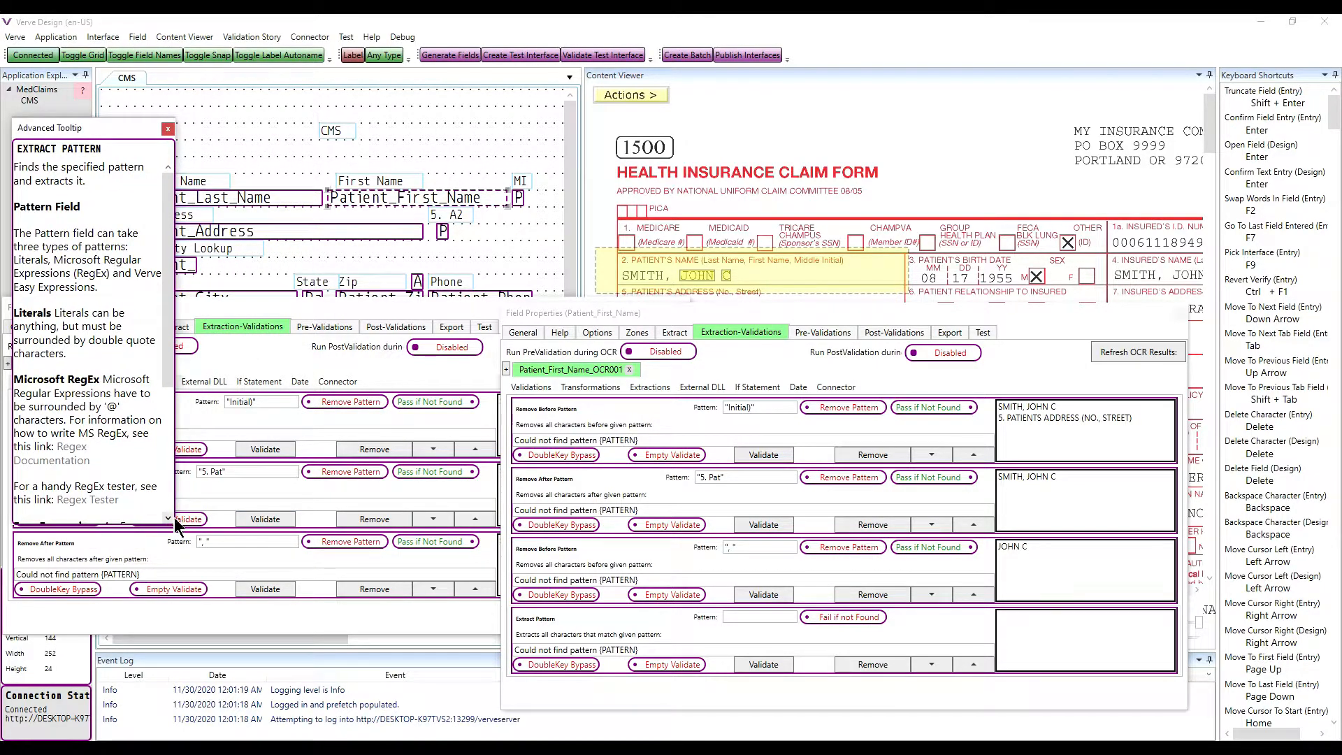
{"action": "left_click_drag", "start_coordinate": [176, 520], "coordinate": [473, 637]}
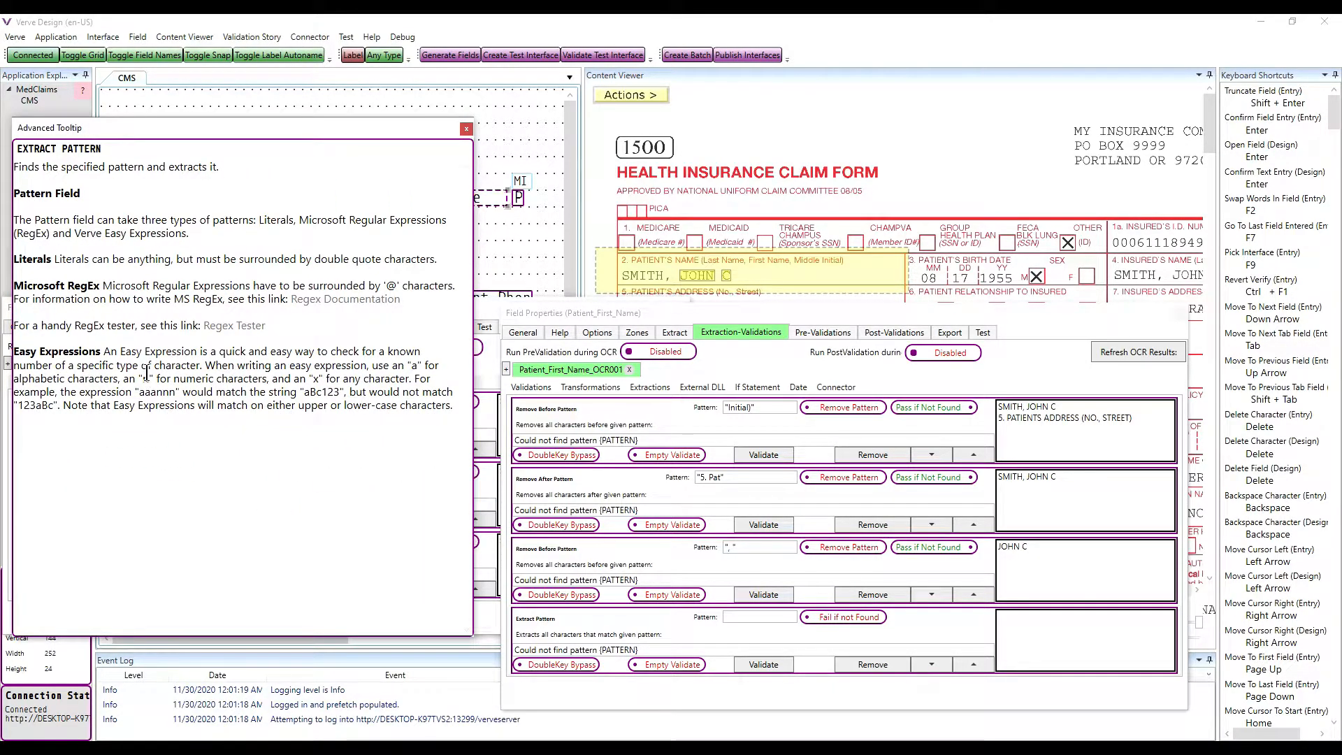
{"action": "left_click_drag", "start_coordinate": [103, 353], "coordinate": [210, 365]}
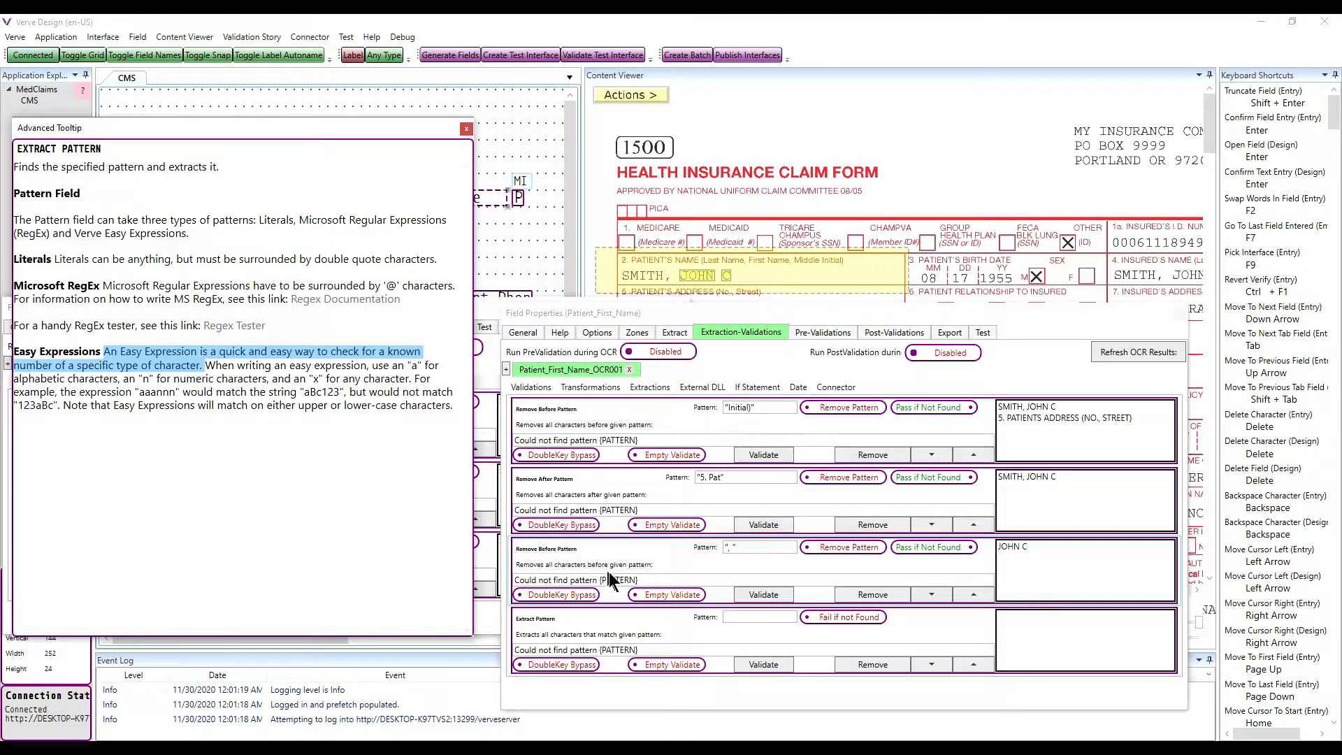
{"action": "left_click", "coordinate": [739, 619]}
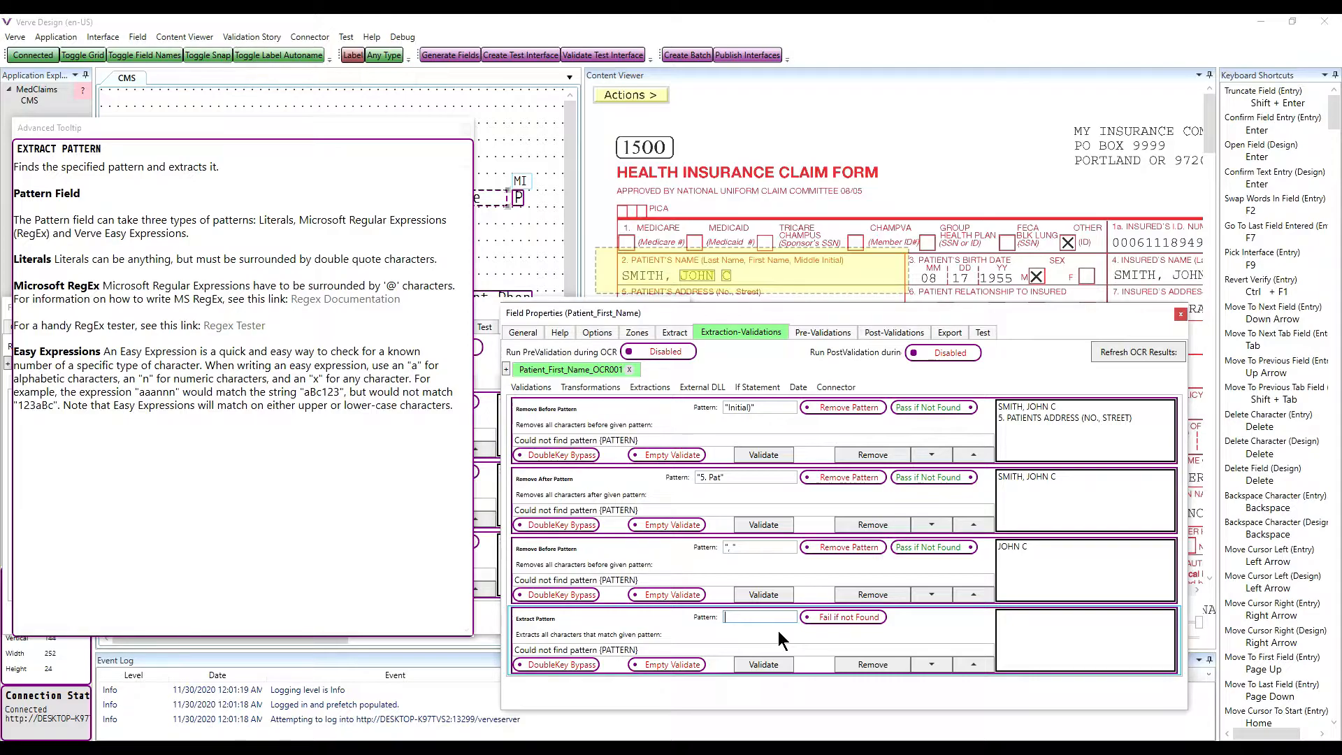
Step: Enter the extraction pattern a@{2,}@ and refresh OCR so the first name yields just JOHN
{"action": "type", "text": "a@{2"}
{"action": "type", "text": ",}@"}
{"action": "left_click", "coordinate": [1132, 346]}
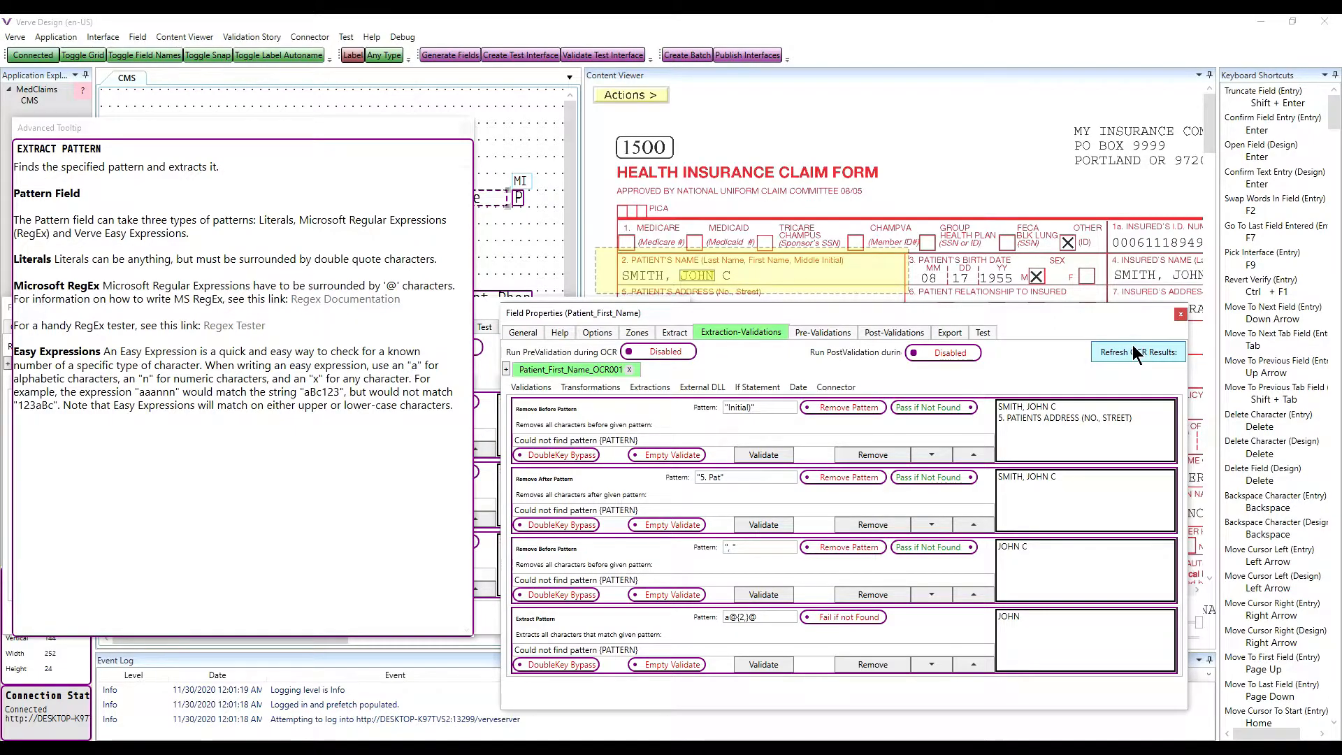
{"action": "left_click_drag", "start_coordinate": [601, 311], "coordinate": [687, 310]}
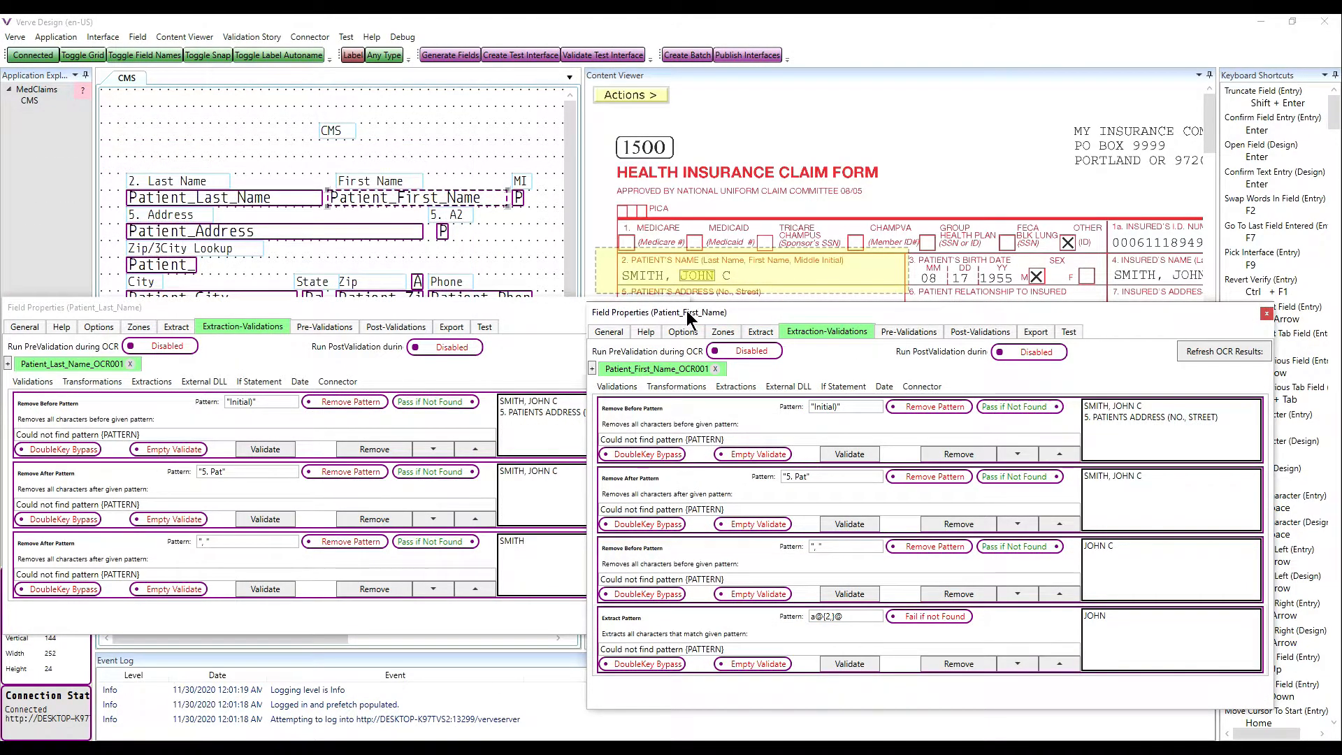